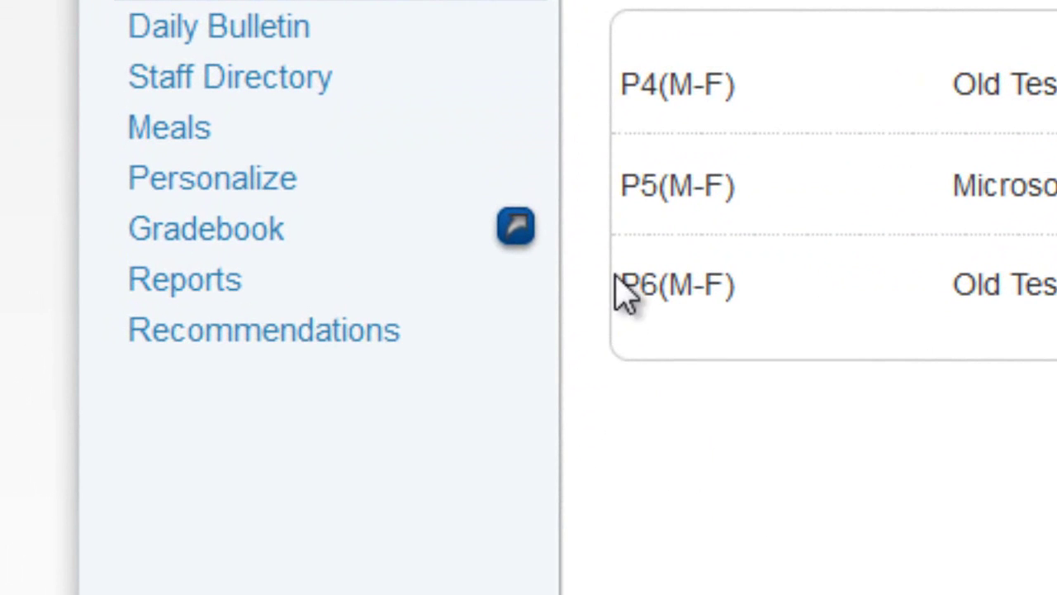
Launch the gradebook and switch the class list to the 2012-2013 1st Quarter term.
{"action": "left_click", "coordinate": [517, 229]}
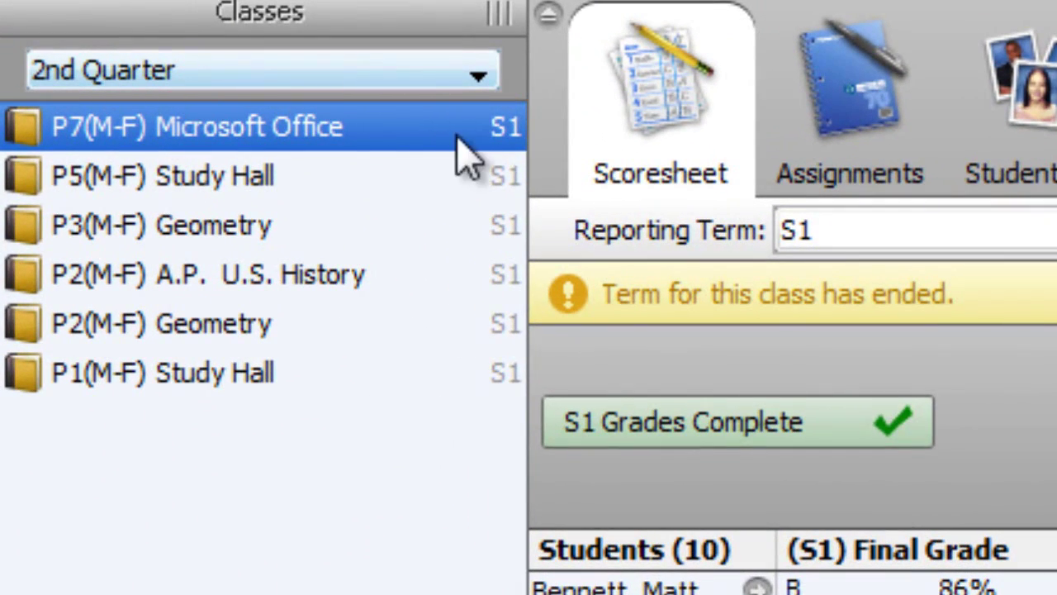
{"action": "left_click", "coordinate": [477, 78]}
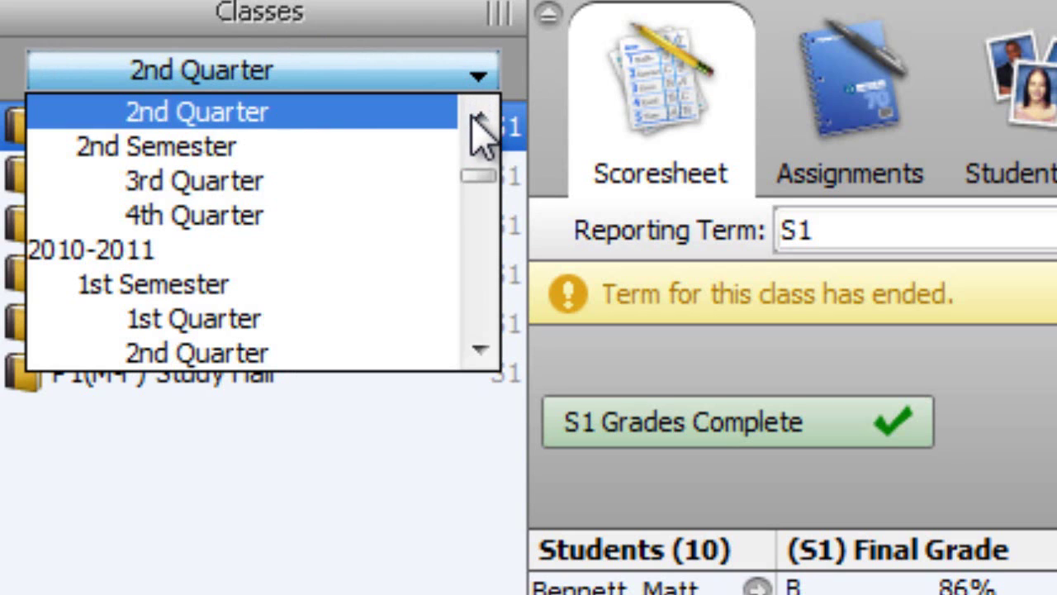
{"action": "left_click", "coordinate": [479, 117]}
{"action": "scroll", "coordinate": [479, 117], "scroll_direction": "up", "scroll_amount": 1}
{"action": "scroll", "coordinate": [479, 117], "scroll_direction": "up", "scroll_amount": 1}
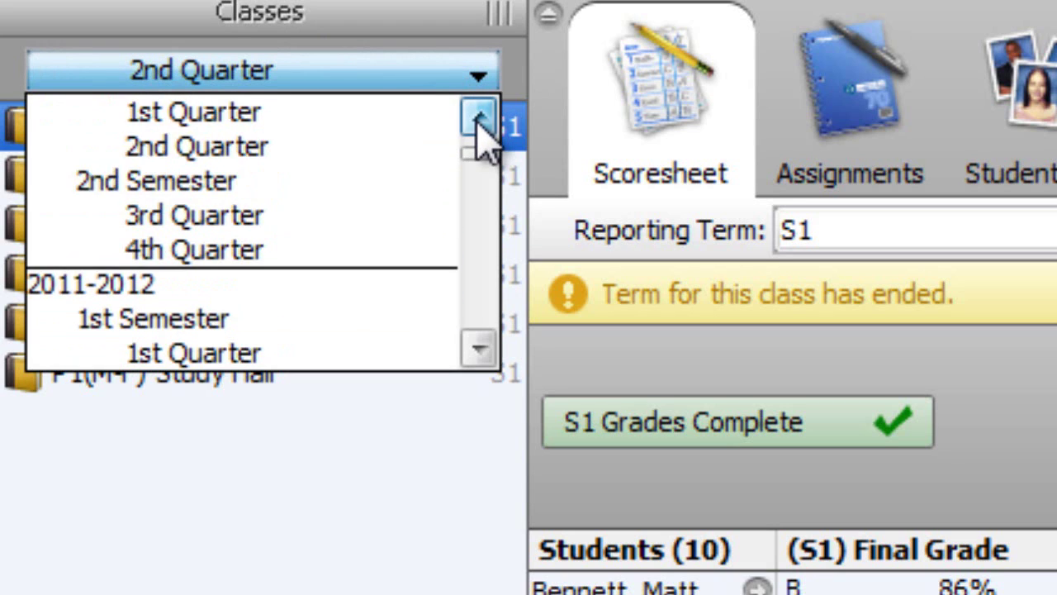
{"action": "scroll", "coordinate": [479, 118], "scroll_direction": "up", "scroll_amount": 2}
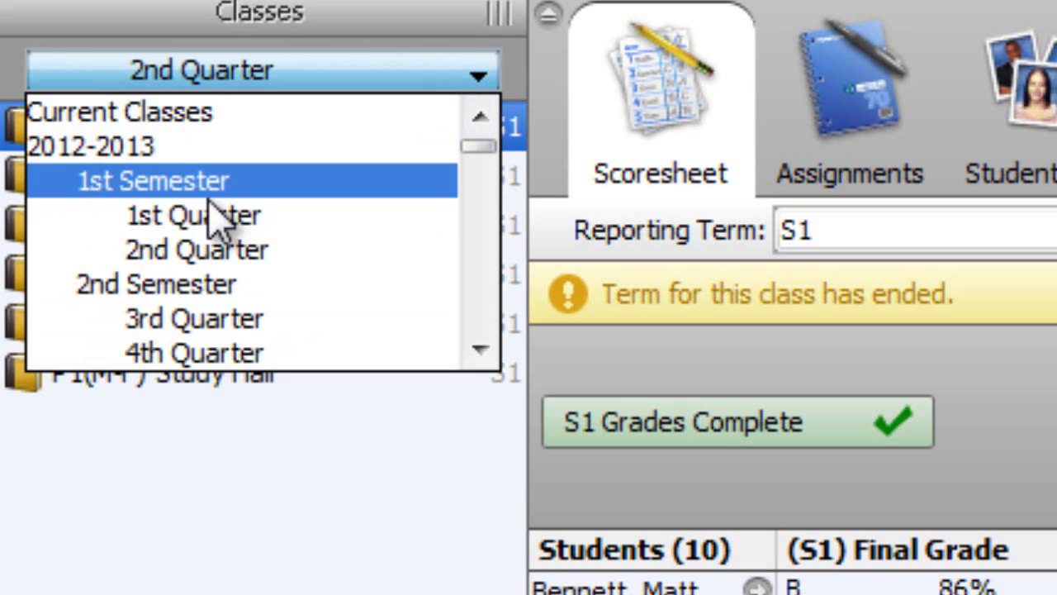
{"action": "left_click", "coordinate": [263, 214]}
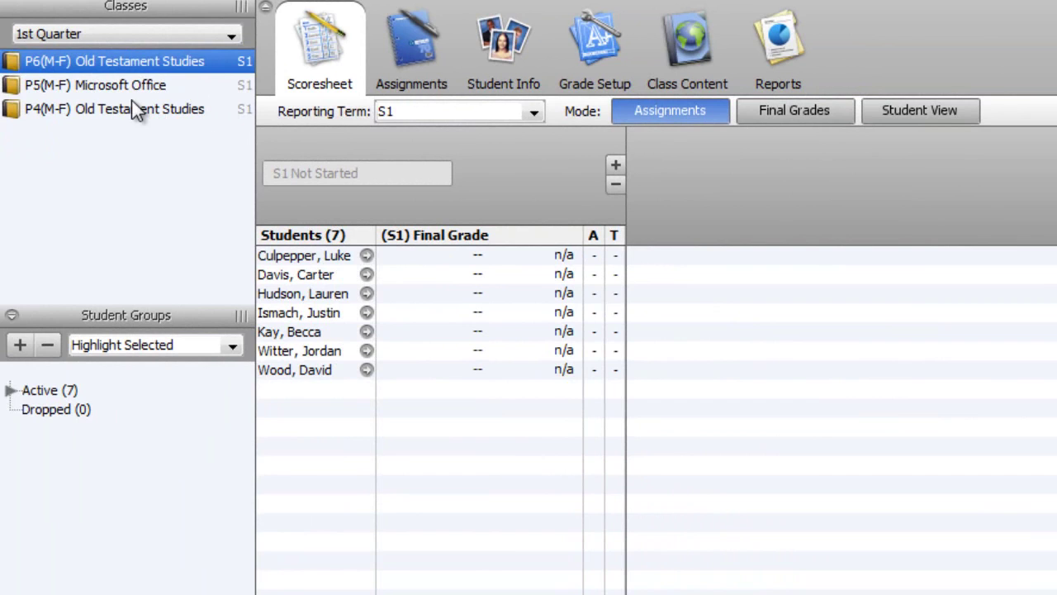
Widen the Students column via the P5 and P4 rosters, then return to P6 Old Testament Studies.
{"action": "left_click", "coordinate": [128, 88]}
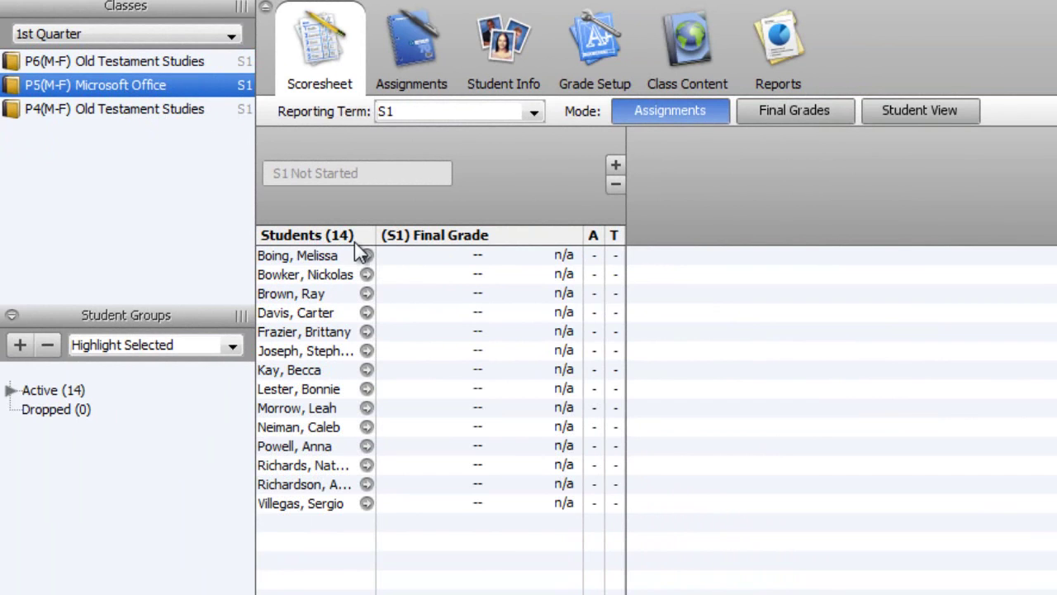
{"action": "left_click_drag", "start_coordinate": [376, 235], "coordinate": [424, 238]}
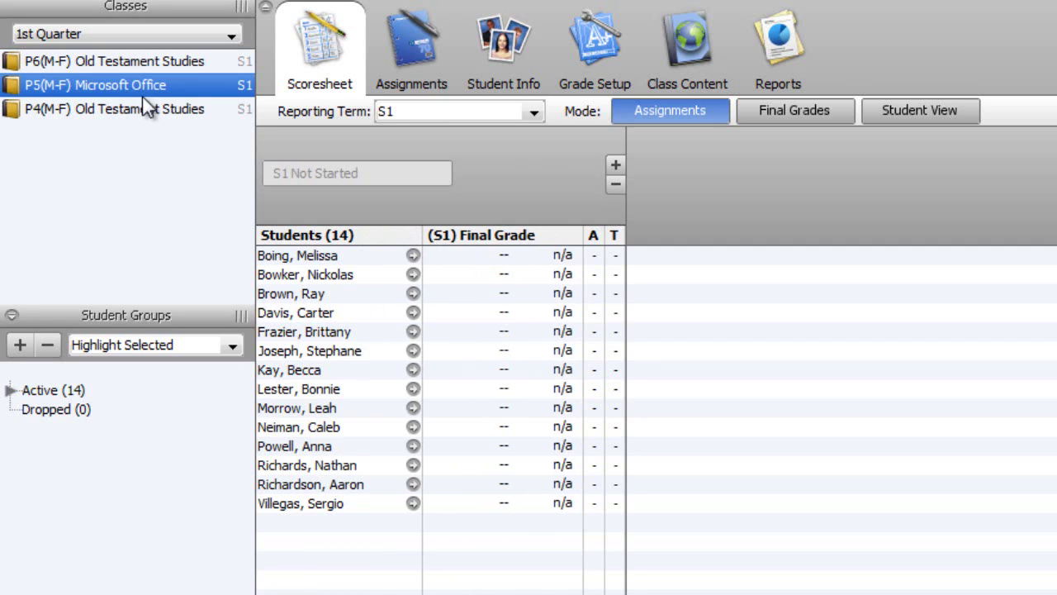
{"action": "left_click", "coordinate": [113, 115]}
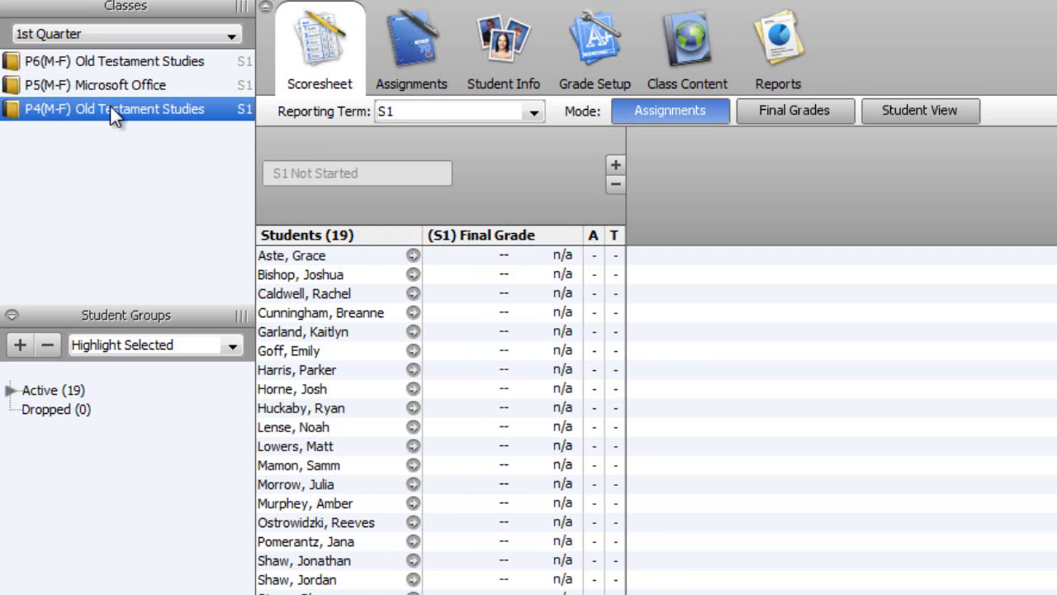
{"action": "left_click", "coordinate": [109, 61]}
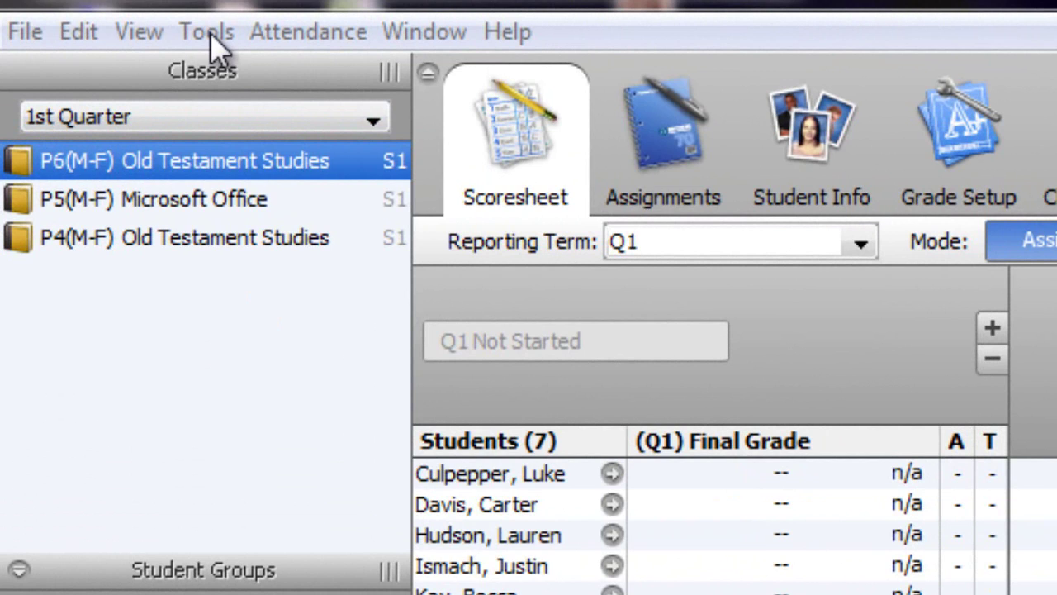
{"action": "left_click", "coordinate": [207, 33]}
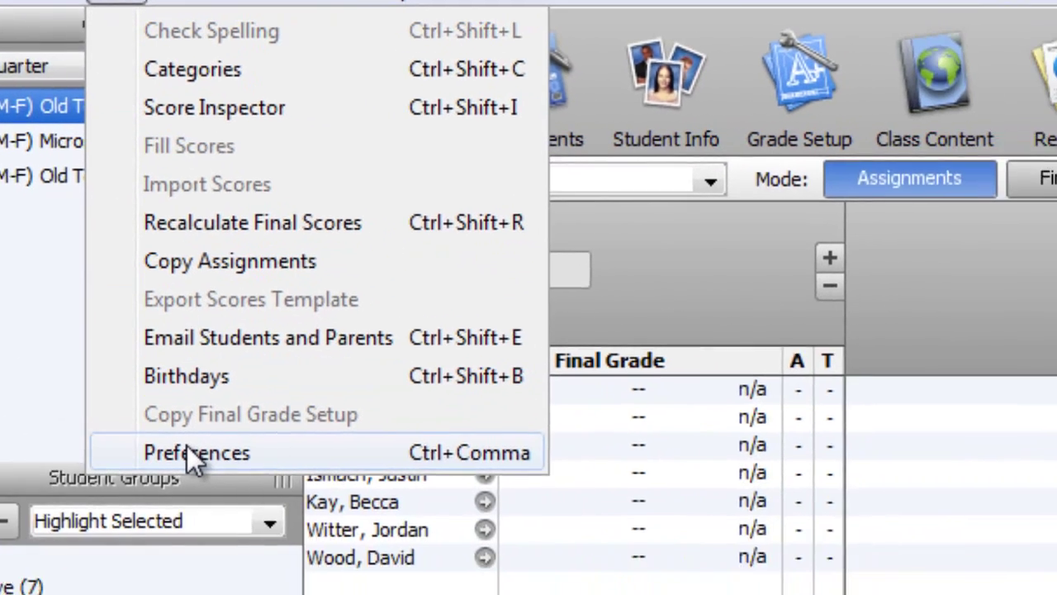
{"action": "left_click", "coordinate": [289, 545]}
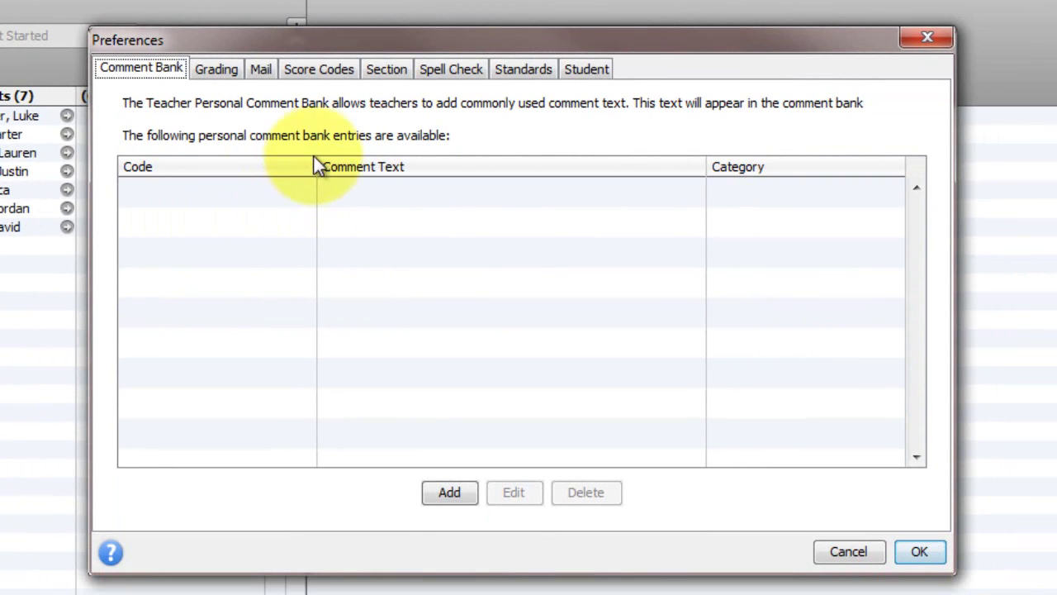
{"action": "left_click", "coordinate": [220, 69]}
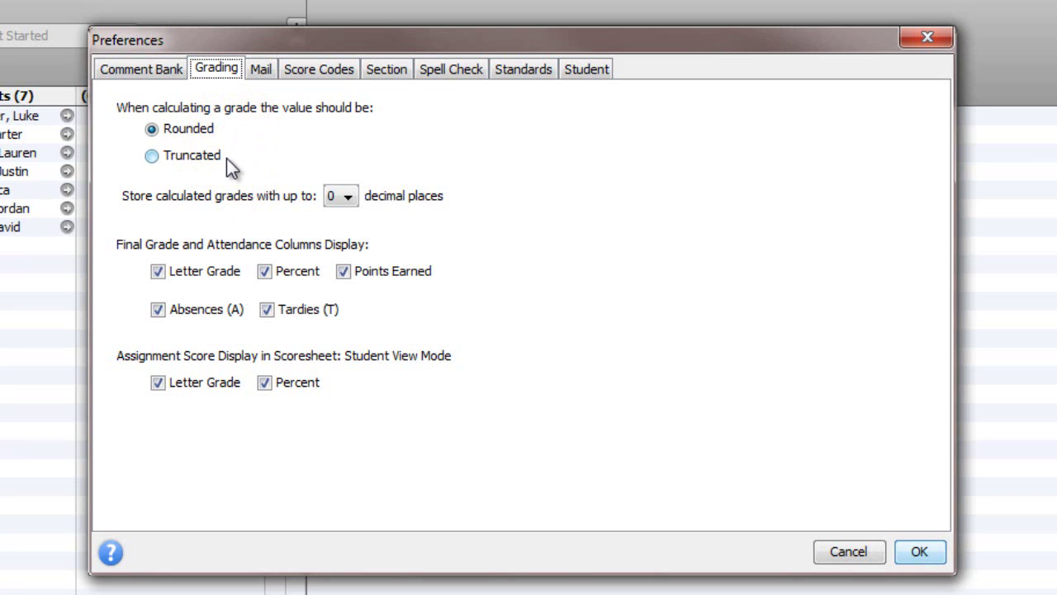
{"action": "left_click", "coordinate": [161, 134]}
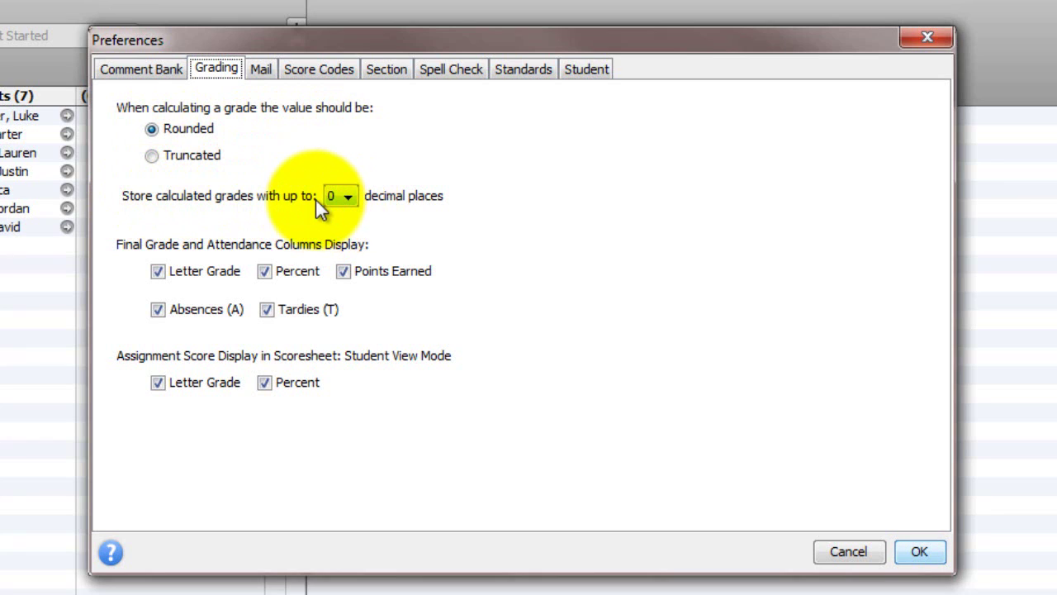
{"action": "left_click", "coordinate": [352, 196]}
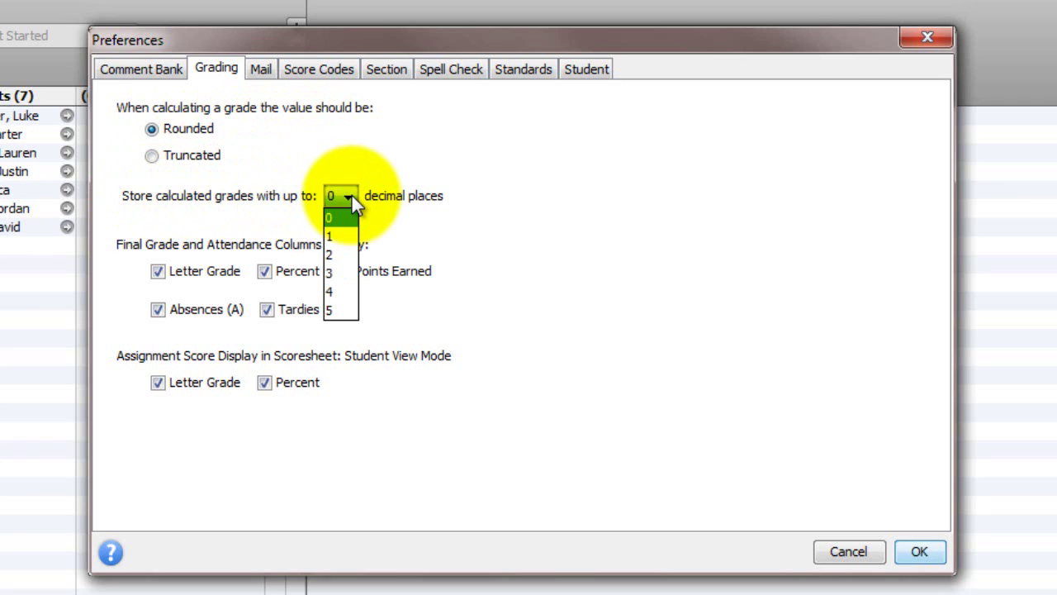
{"action": "left_click", "coordinate": [340, 218]}
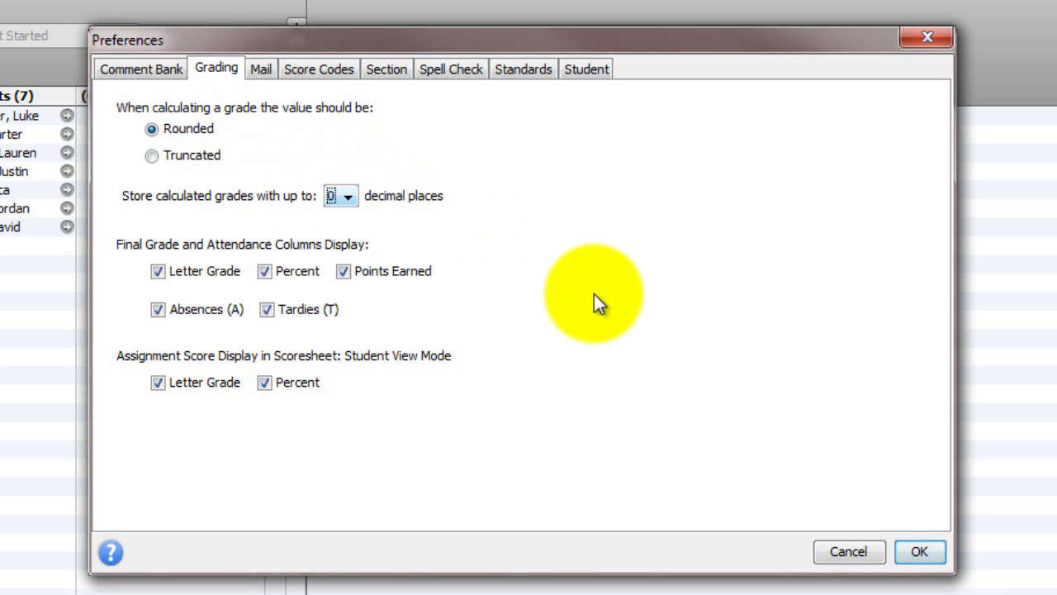
{"action": "left_click", "coordinate": [919, 552]}
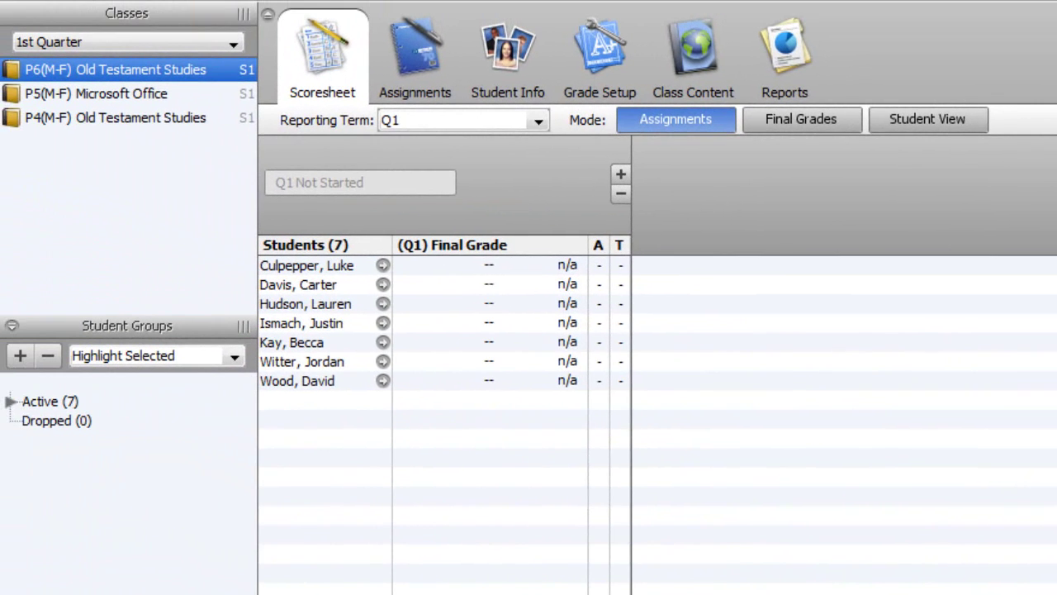
Switch the scoresheet to the S1 reporting term and bring up Grade Setup.
{"action": "left_click", "coordinate": [111, 69]}
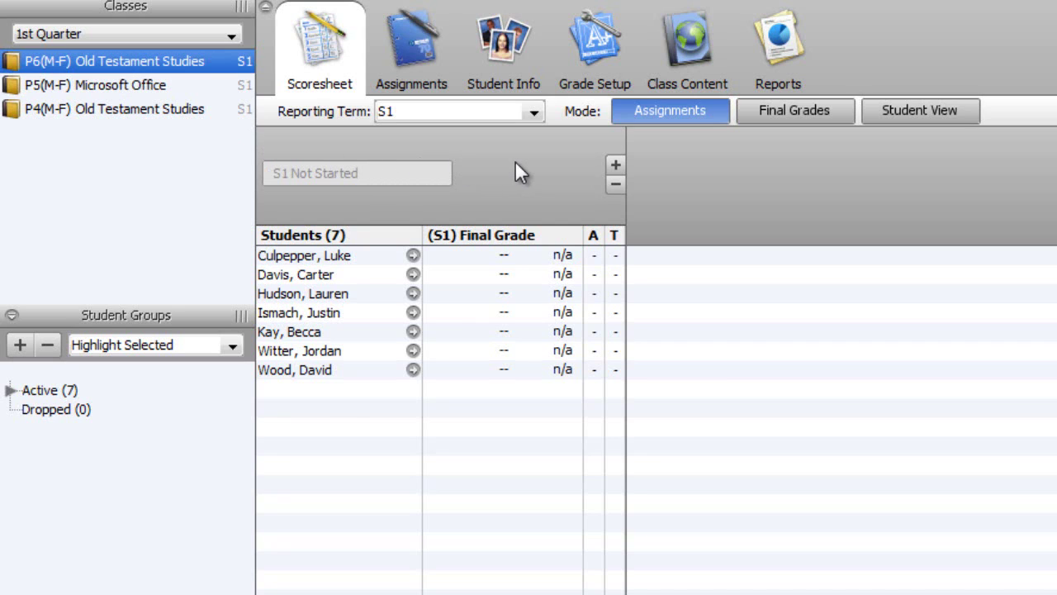
{"action": "left_click", "coordinate": [594, 38]}
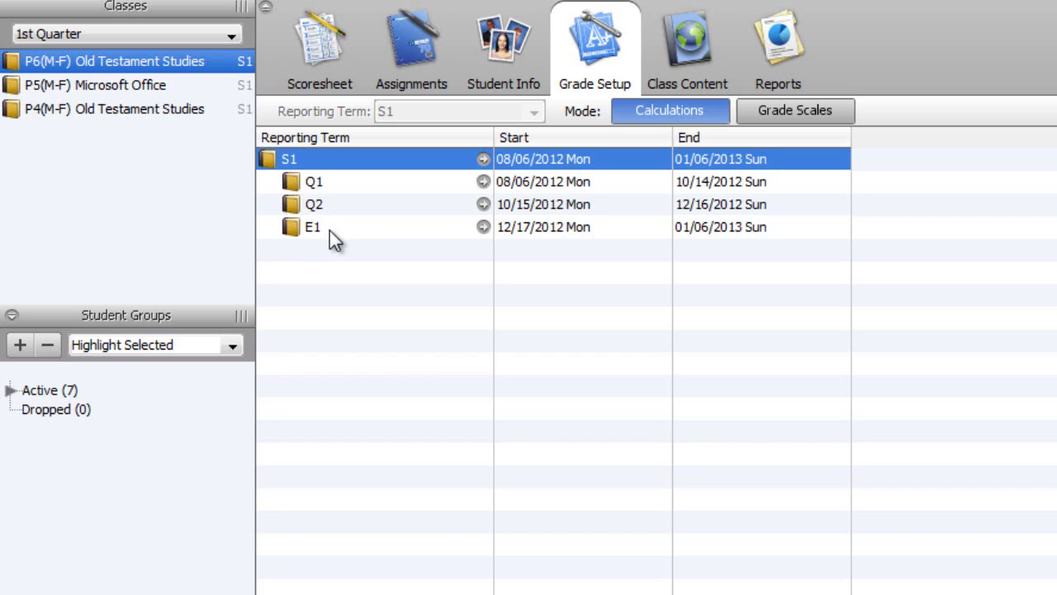
Open S1's final-grade calculation, enlarge the term list and choose Term weights.
{"action": "double_click", "coordinate": [272, 159]}
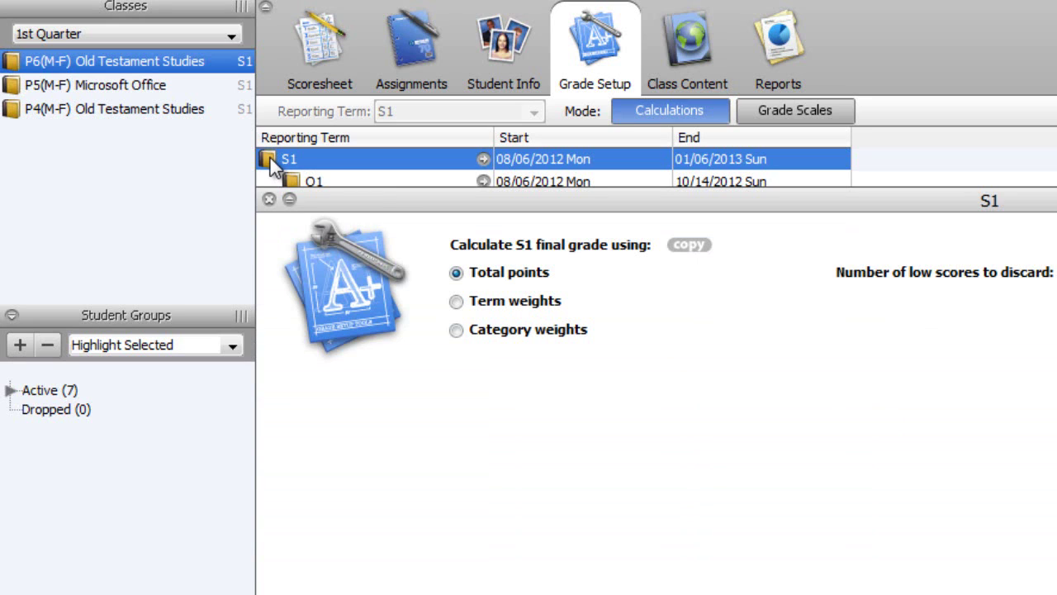
{"action": "left_click_drag", "start_coordinate": [397, 193], "coordinate": [412, 348]}
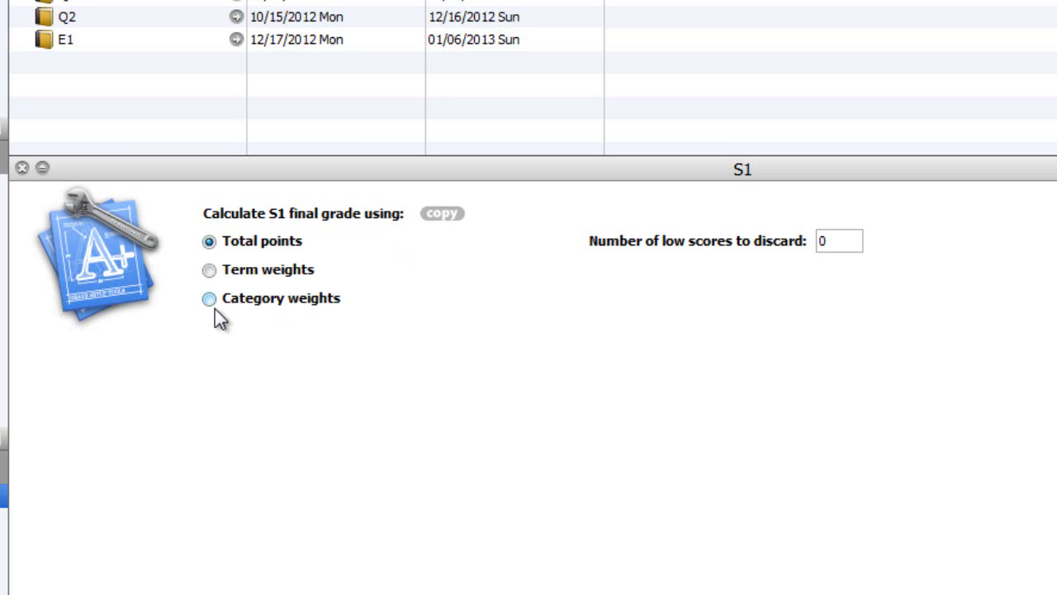
{"action": "left_click", "coordinate": [210, 271]}
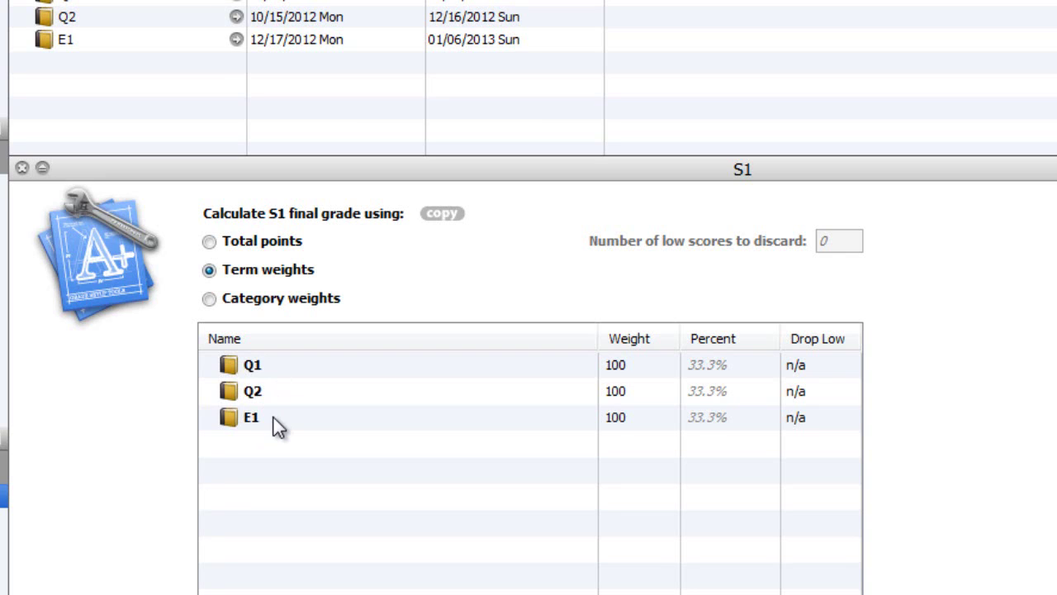
Enter term weights of 45 for Q1, 45 for Q2 and 10 for E1.
{"action": "double_click", "coordinate": [643, 364]}
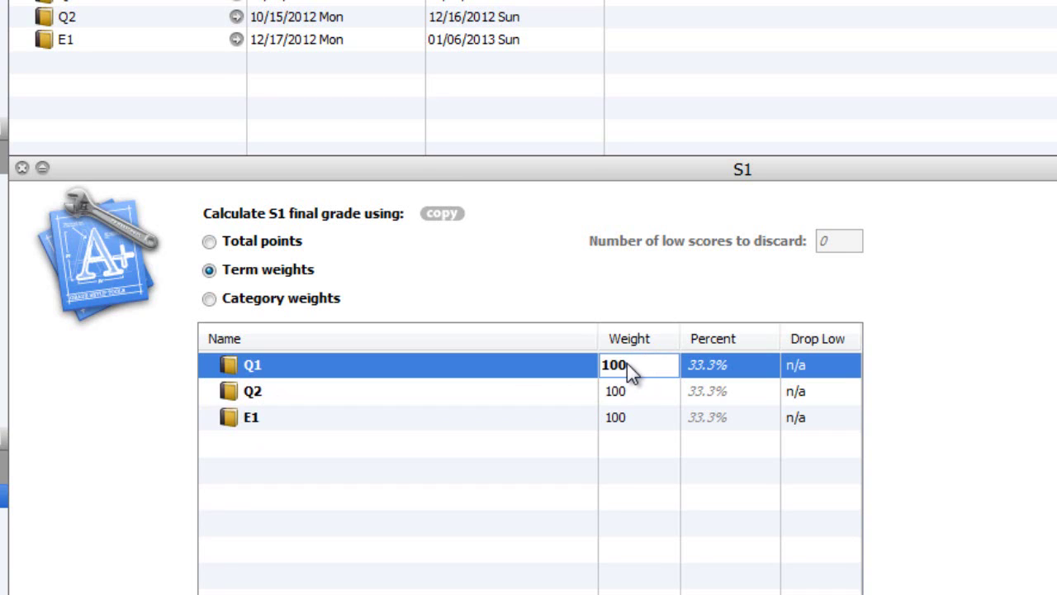
{"action": "left_click", "coordinate": [582, 370]}
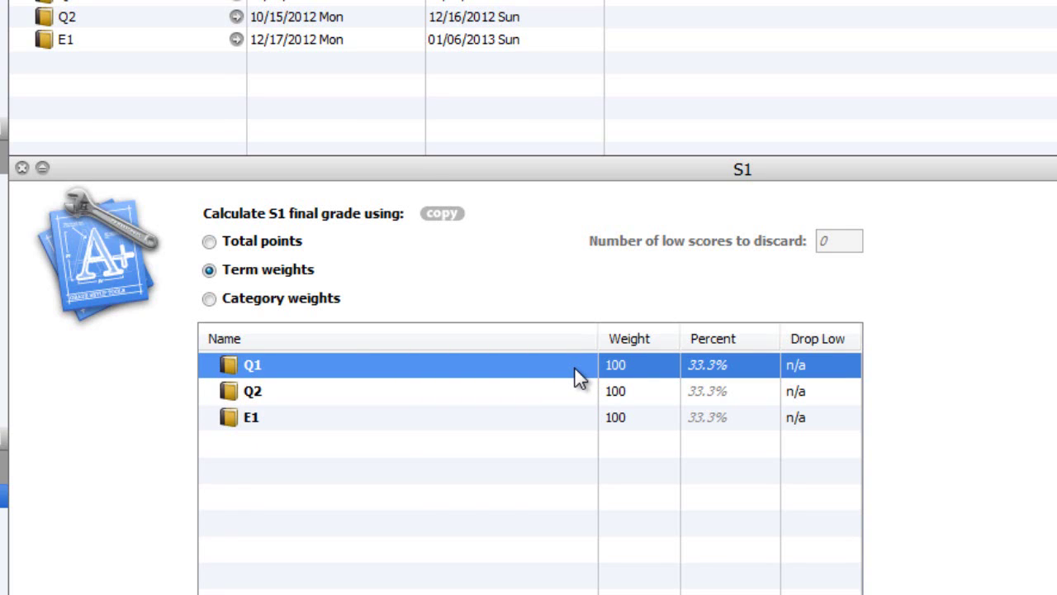
{"action": "left_click", "coordinate": [642, 362]}
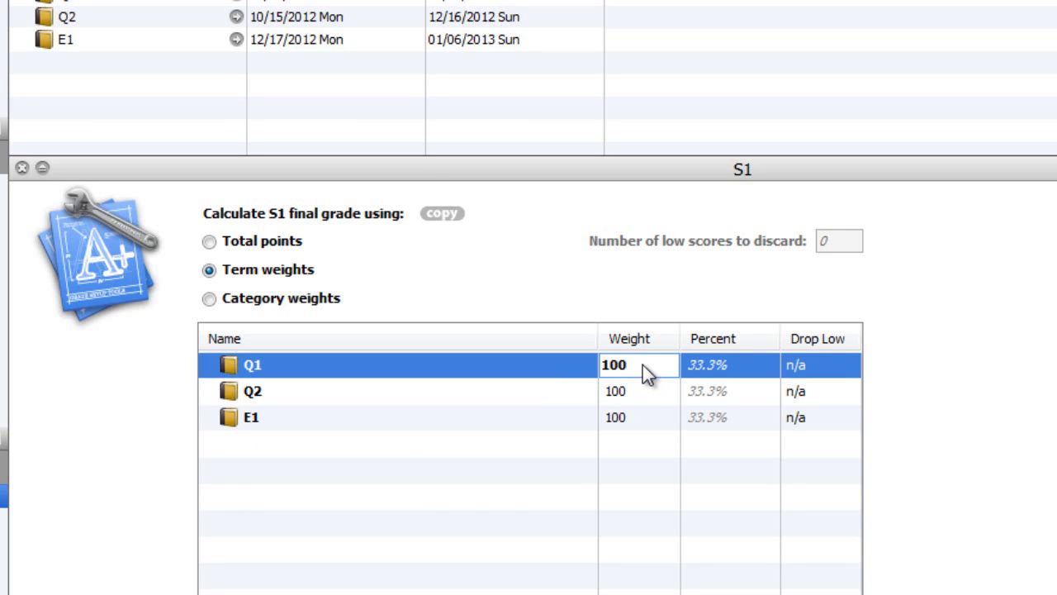
{"action": "key", "text": "BackSpace"}
{"action": "type", "text": "45"}
{"action": "key", "text": "Return"}
{"action": "type", "text": "45"}
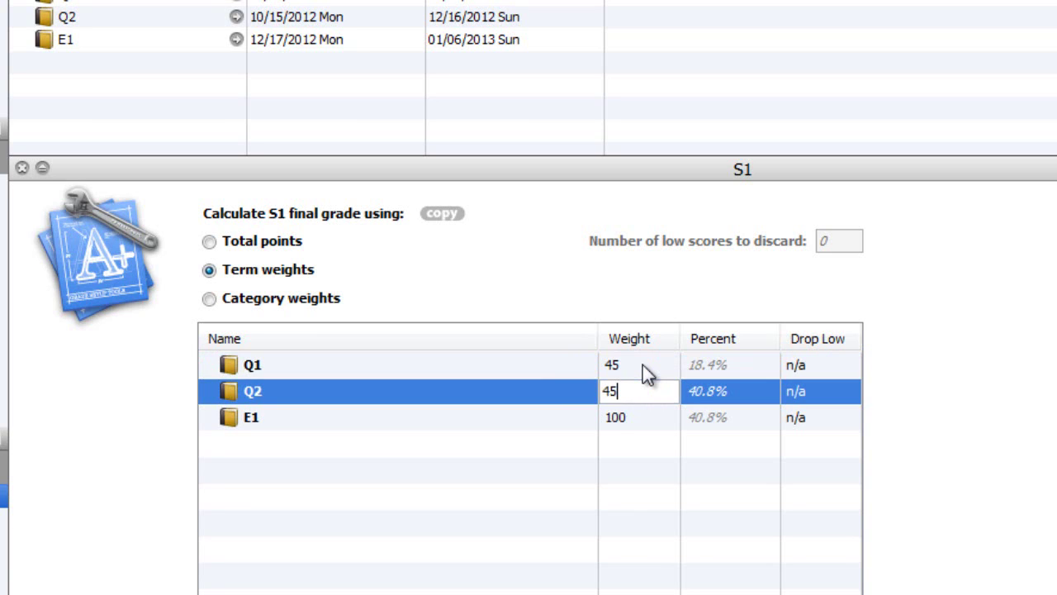
{"action": "key", "text": "Return"}
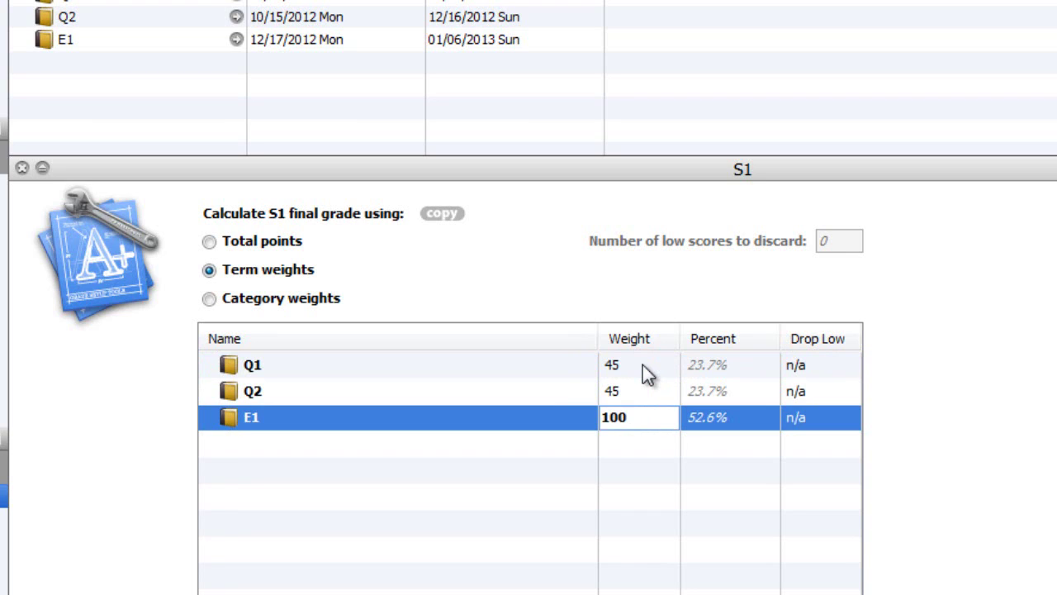
{"action": "type", "text": "10"}
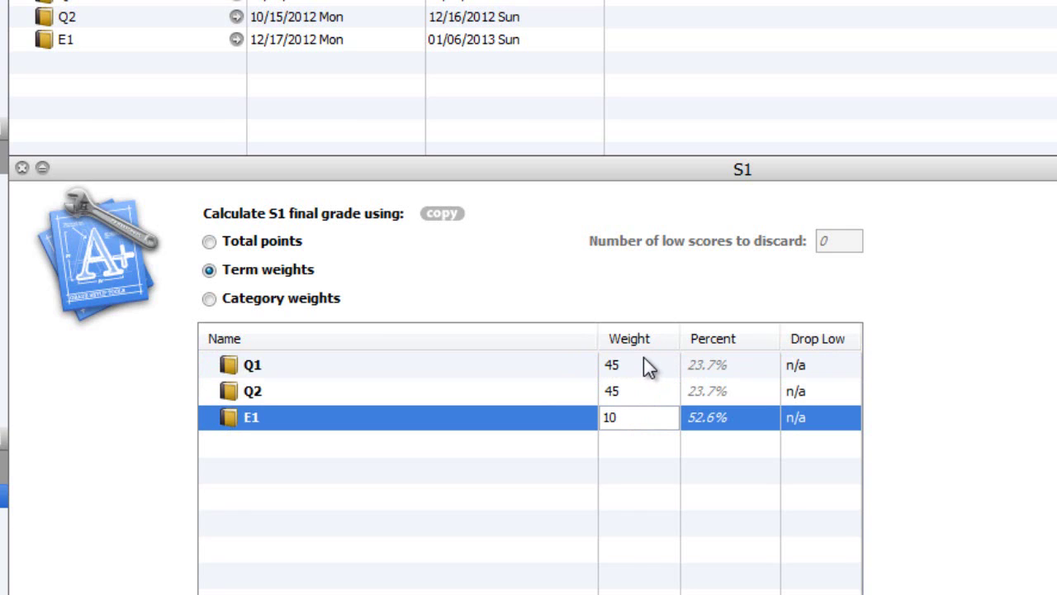
Commit the E1 weight of 10 and save the S1 term weights.
{"action": "left_click", "coordinate": [645, 365]}
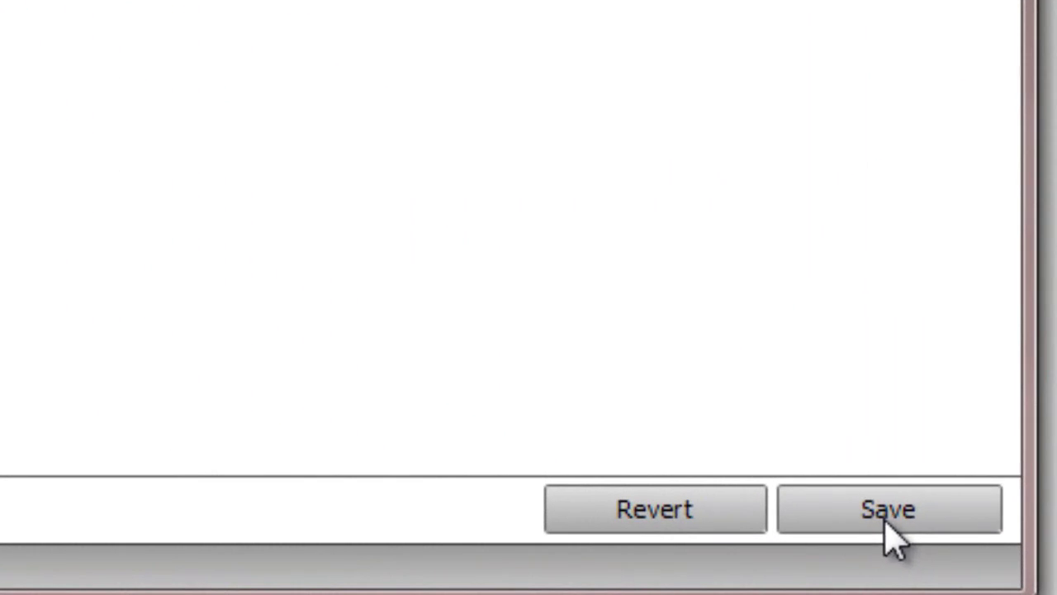
{"action": "left_click", "coordinate": [886, 520]}
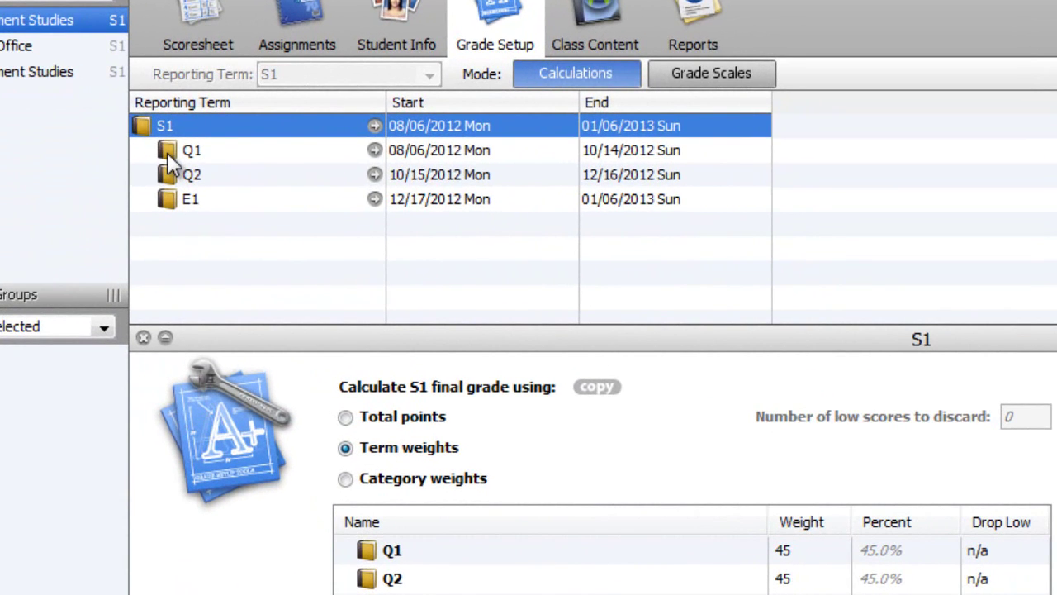
Select Q1 under S1 to view its total-points calculation settings.
{"action": "left_click", "coordinate": [167, 152]}
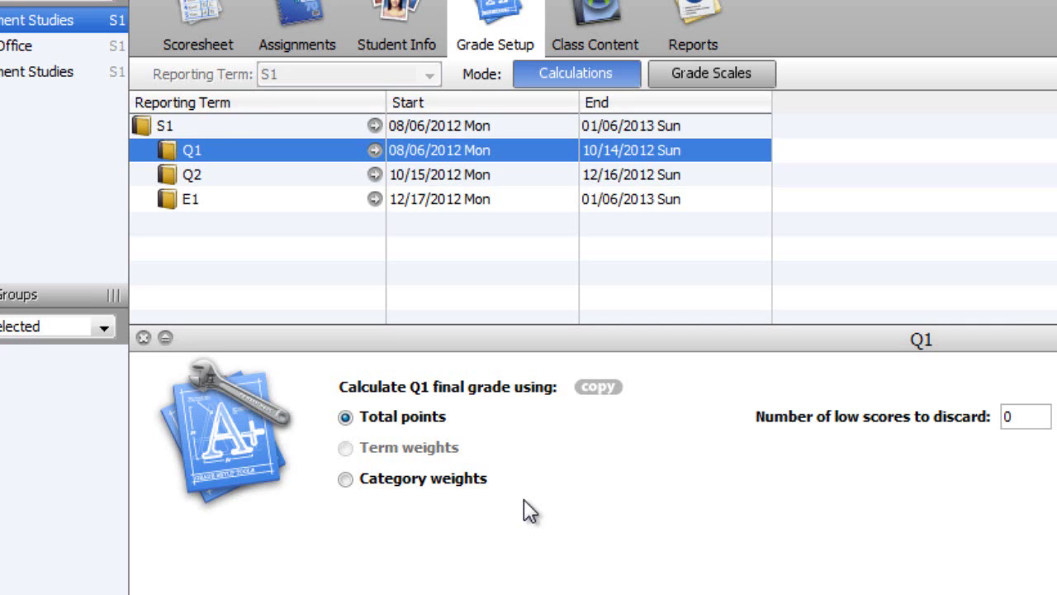
Switch Q1 to category weights and add Homework, Participation, Quiz and Test to the table.
{"action": "left_click", "coordinate": [346, 480]}
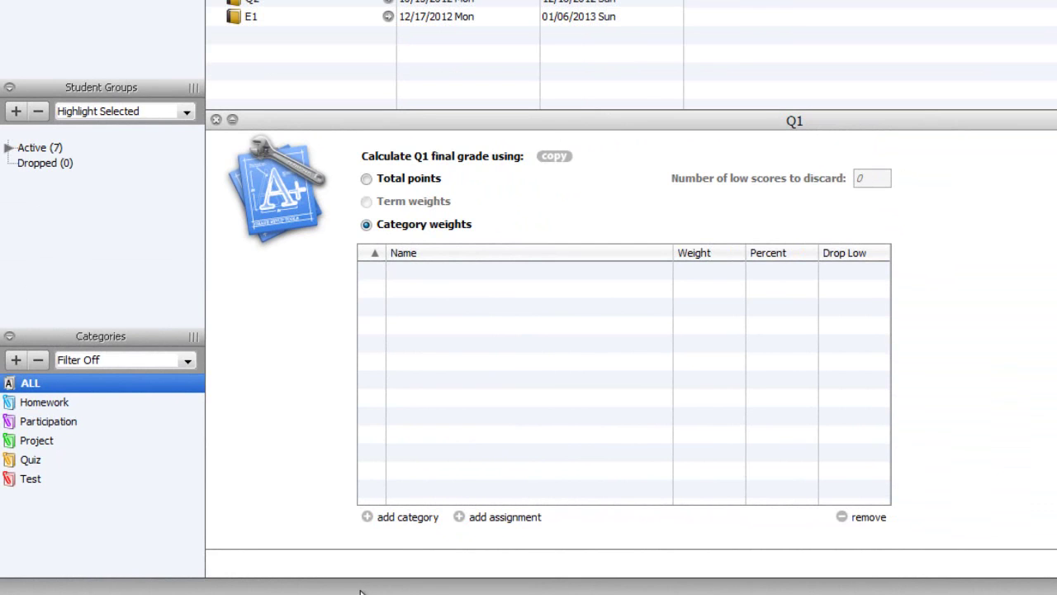
{"action": "left_click", "coordinate": [367, 516]}
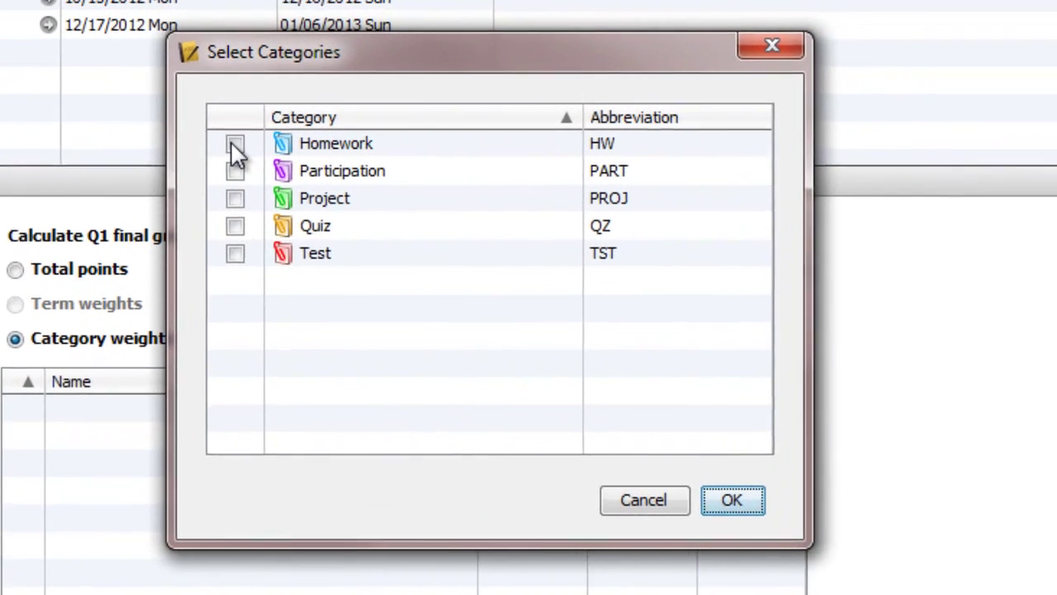
{"action": "left_click", "coordinate": [512, 96]}
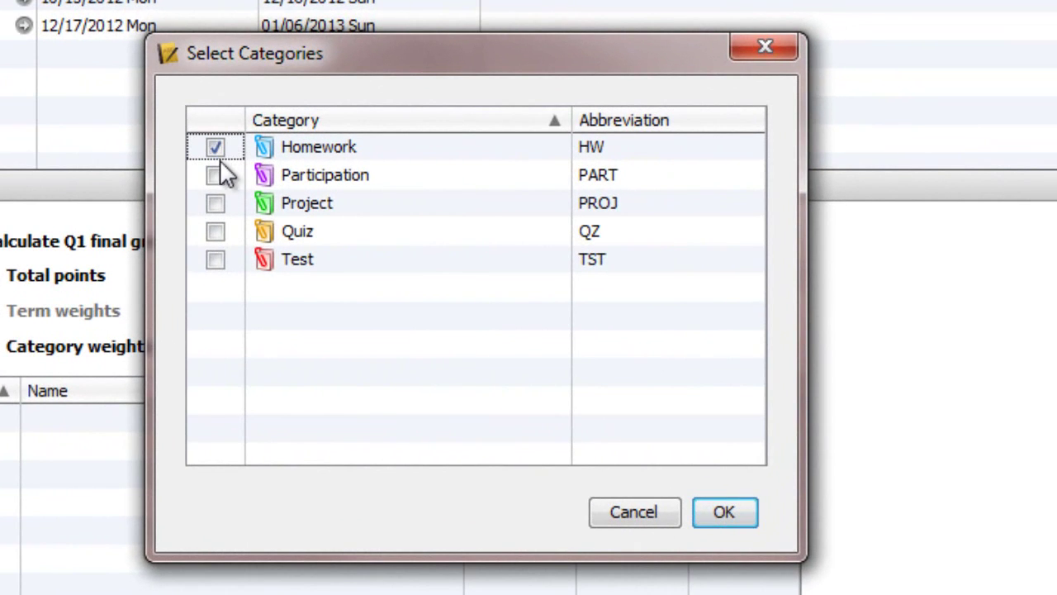
{"action": "left_click", "coordinate": [212, 177]}
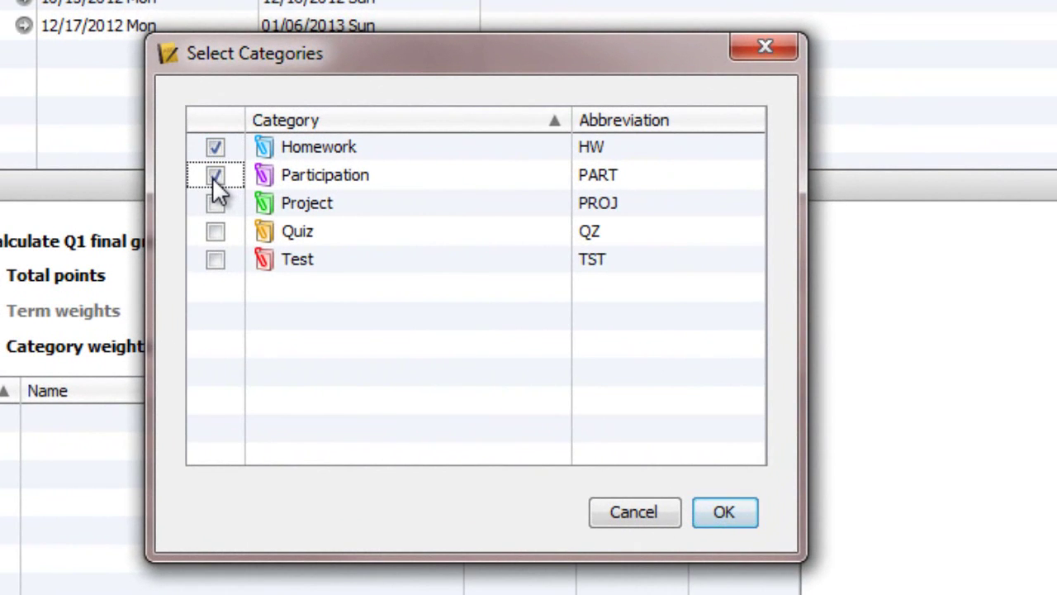
{"action": "left_click", "coordinate": [214, 233]}
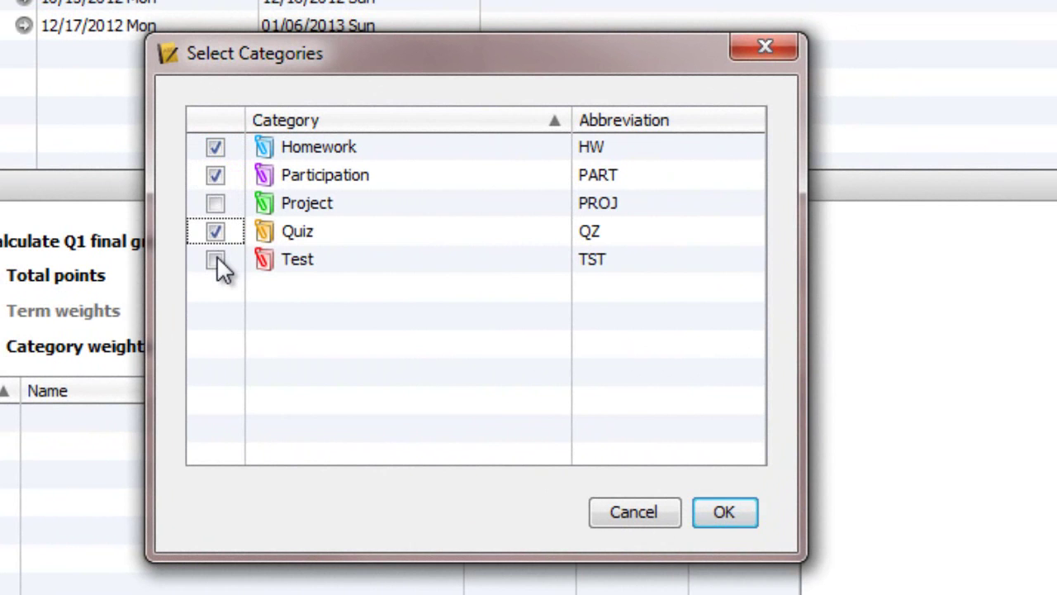
{"action": "left_click", "coordinate": [217, 258]}
{"action": "left_click", "coordinate": [739, 514]}
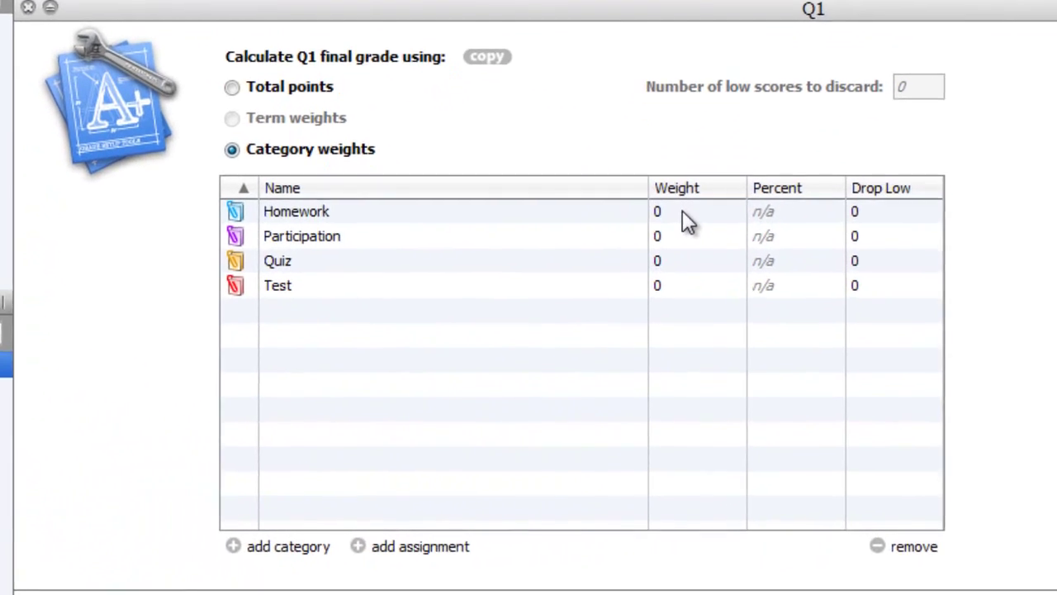
{"action": "left_click", "coordinate": [671, 292]}
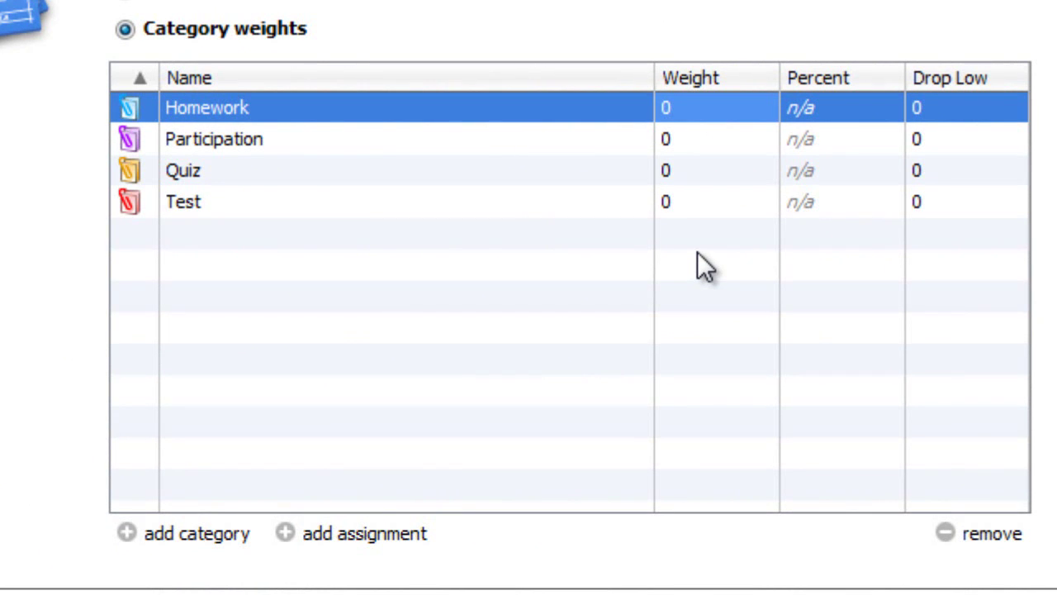
Weight Homework 15, Participation 10, Quiz 25 and Test 50.
{"action": "type", "text": "15"}
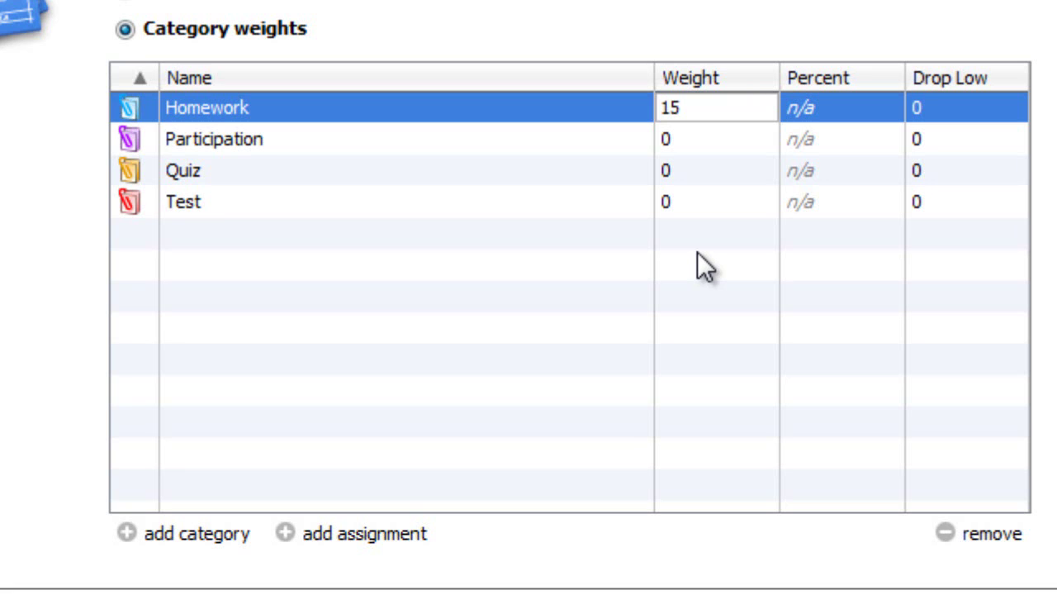
{"action": "key", "text": "Return"}
{"action": "type", "text": "10"}
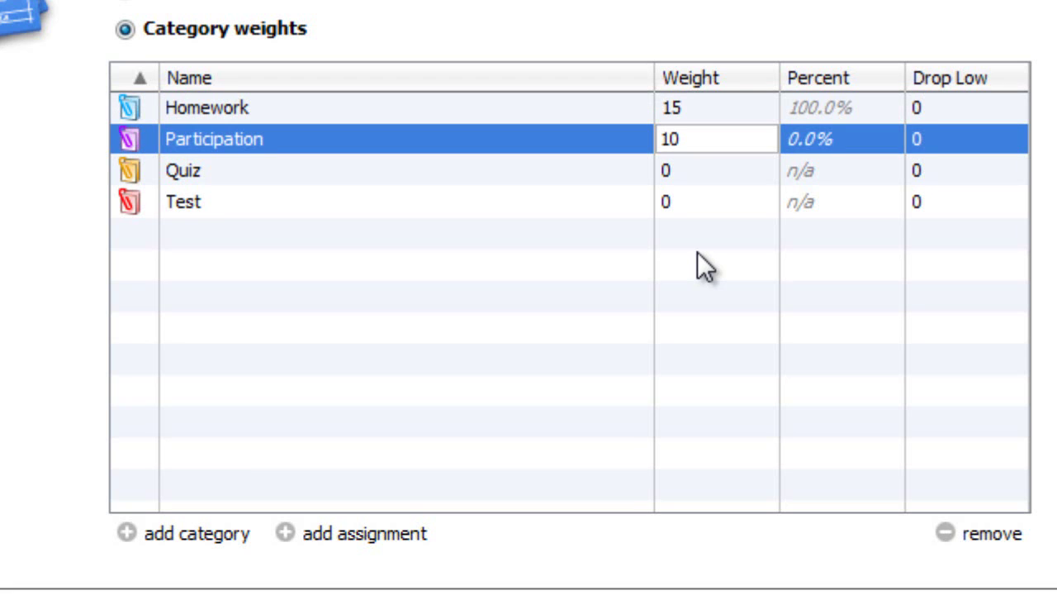
{"action": "key", "text": "Return"}
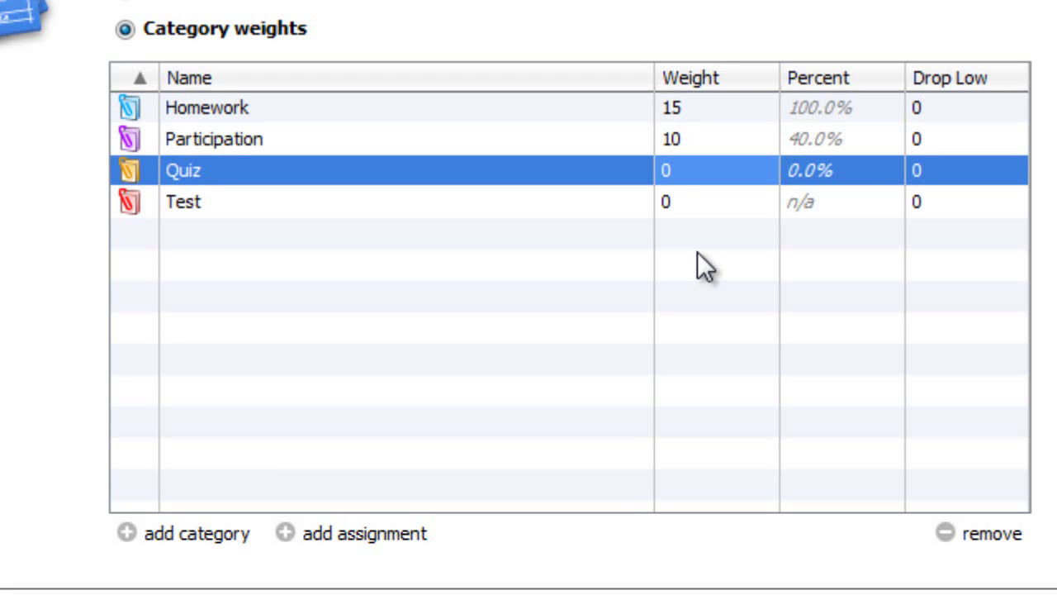
{"action": "type", "text": "25"}
{"action": "key", "text": "Return"}
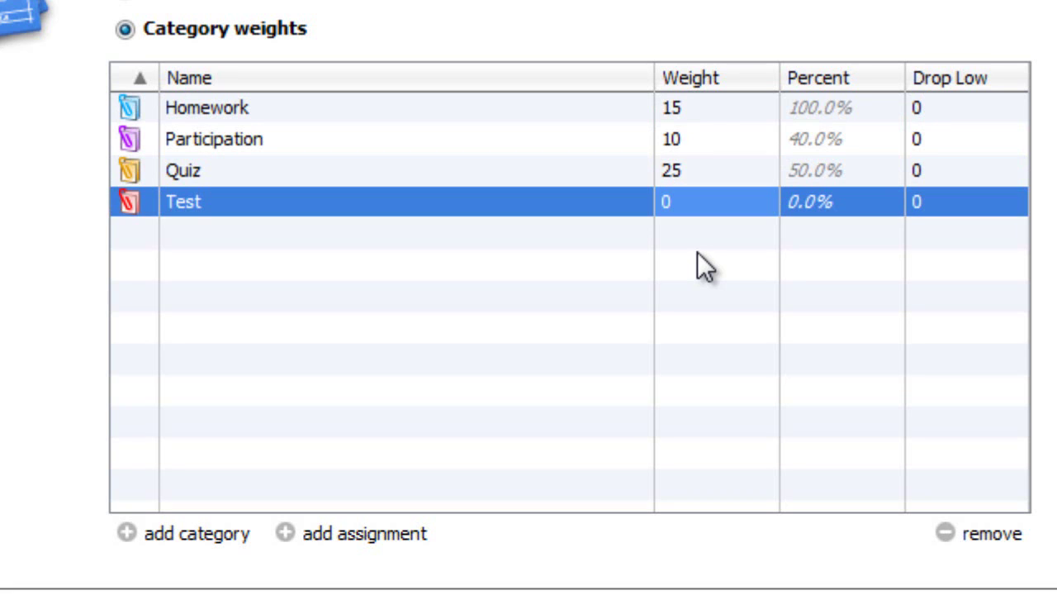
{"action": "type", "text": "50"}
{"action": "key", "text": "Up"}
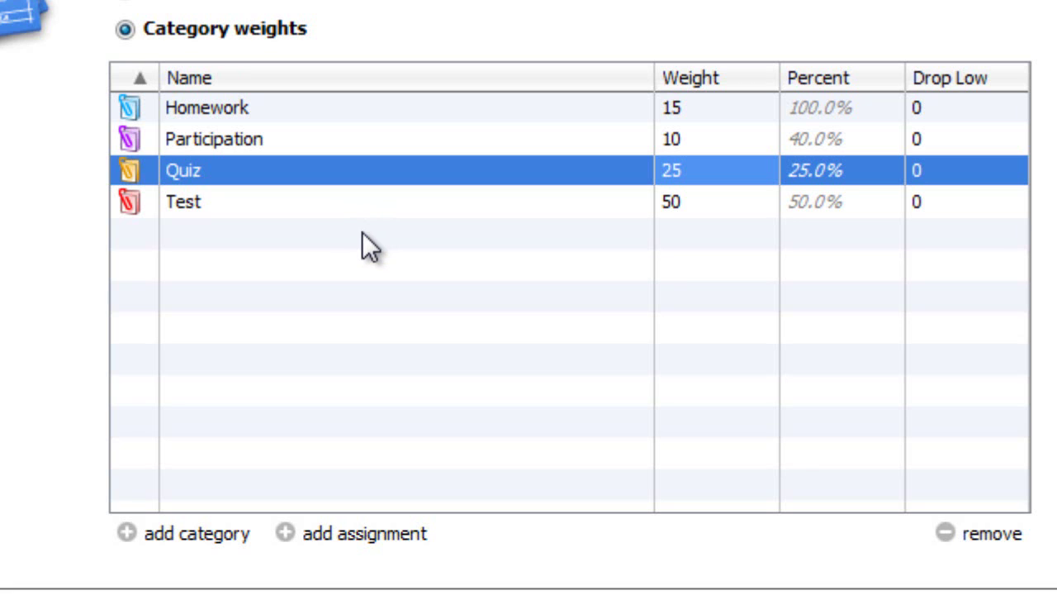
{"action": "left_click", "coordinate": [291, 204]}
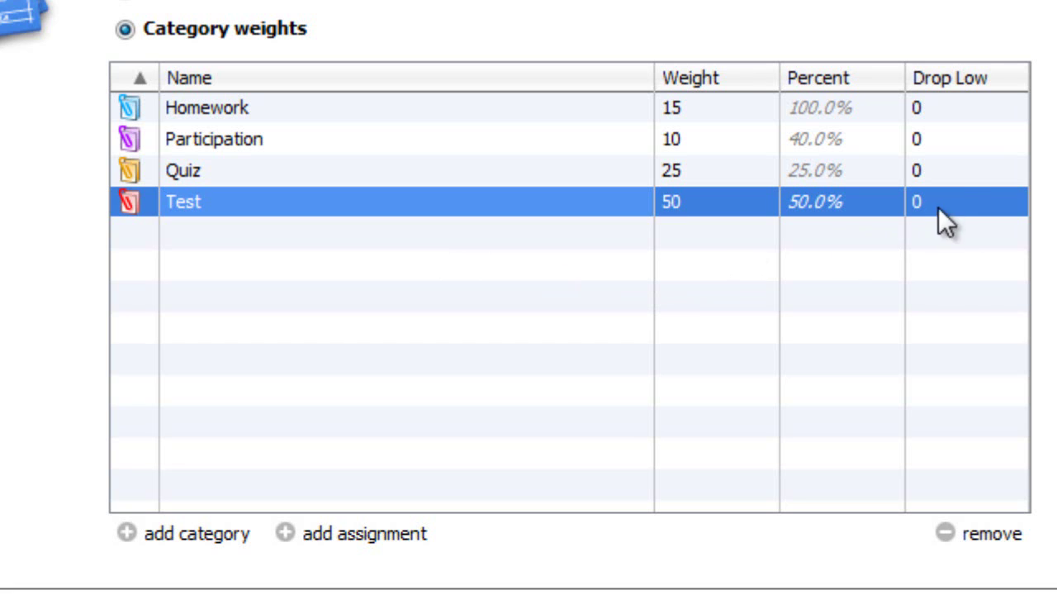
Set Drop Low to 1 for Homework and Quiz, then save Q1's category settings.
{"action": "left_click", "coordinate": [940, 100]}
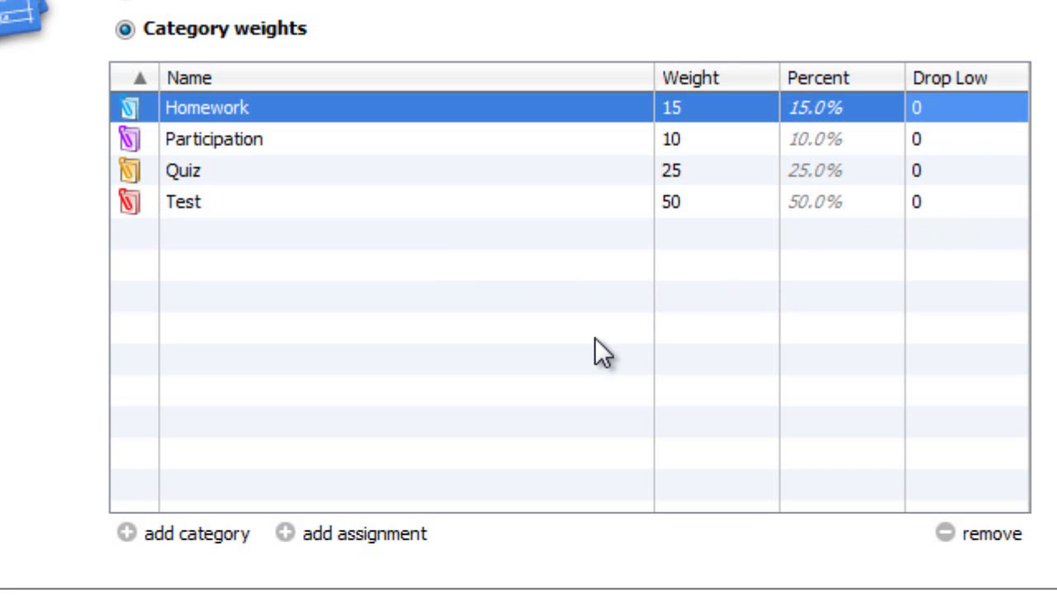
{"action": "left_click", "coordinate": [930, 109]}
{"action": "type", "text": "1"}
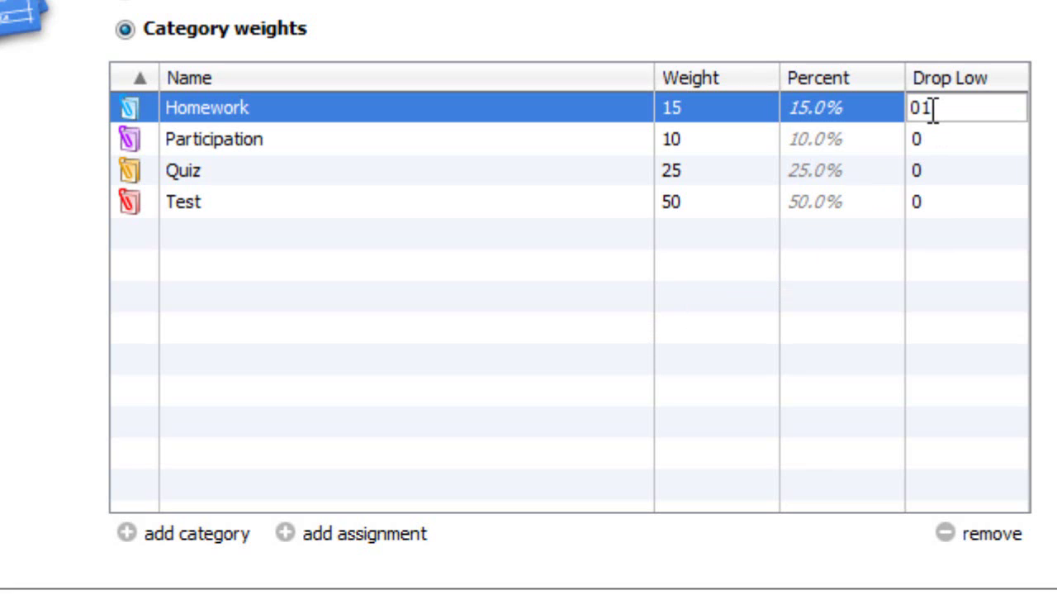
{"action": "key", "text": "Return"}
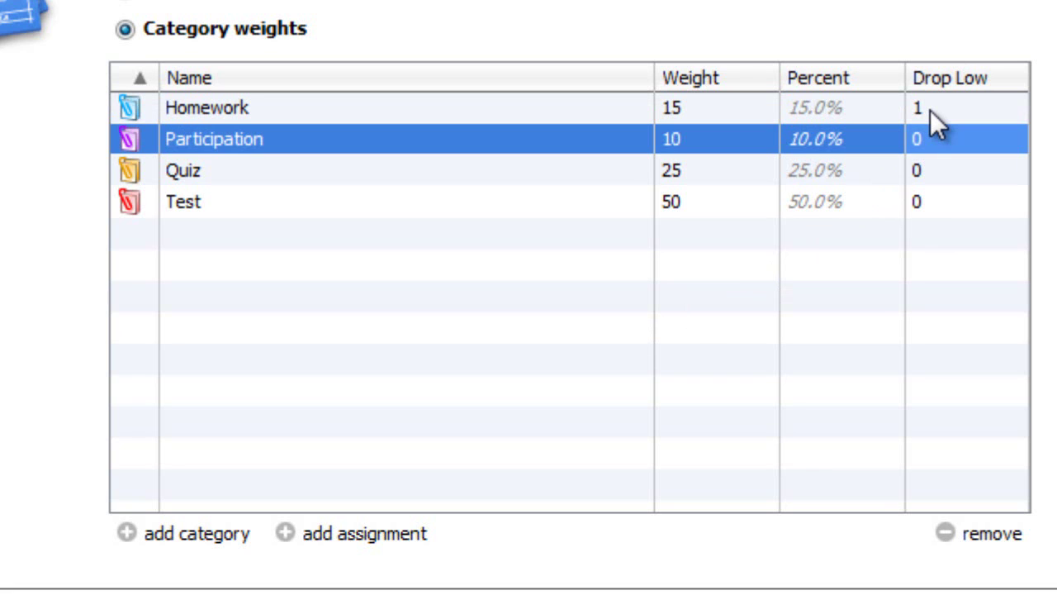
{"action": "key", "text": "Down"}
{"action": "type", "text": "1"}
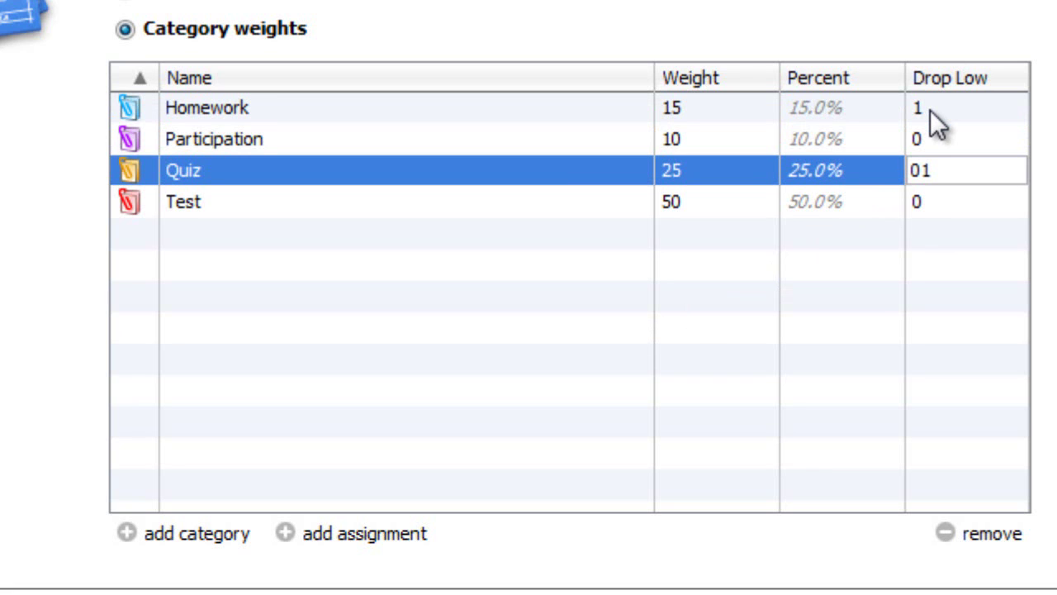
{"action": "key", "text": "Return"}
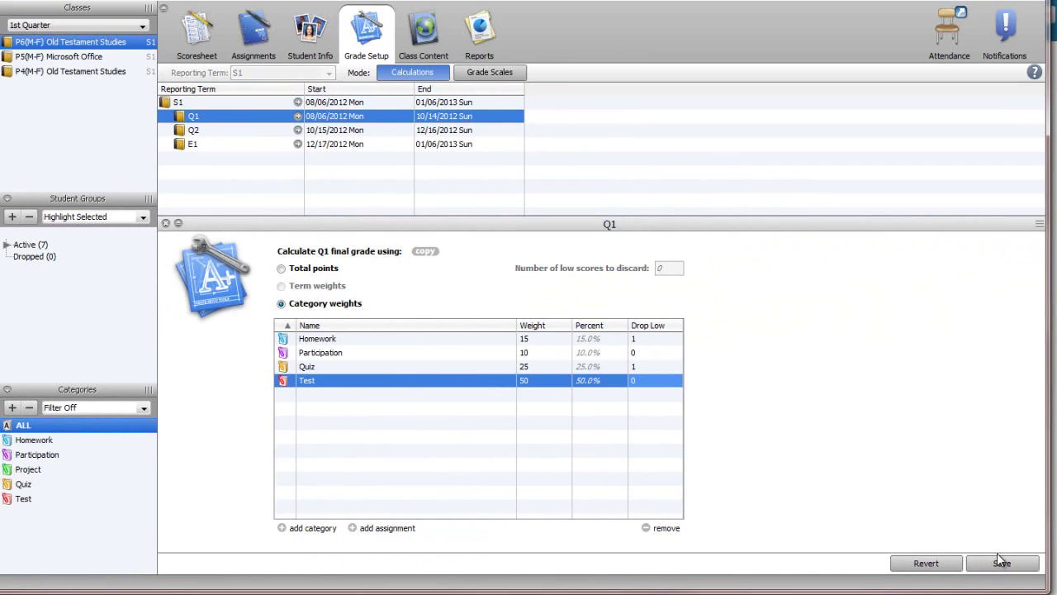
{"action": "left_click", "coordinate": [1000, 562]}
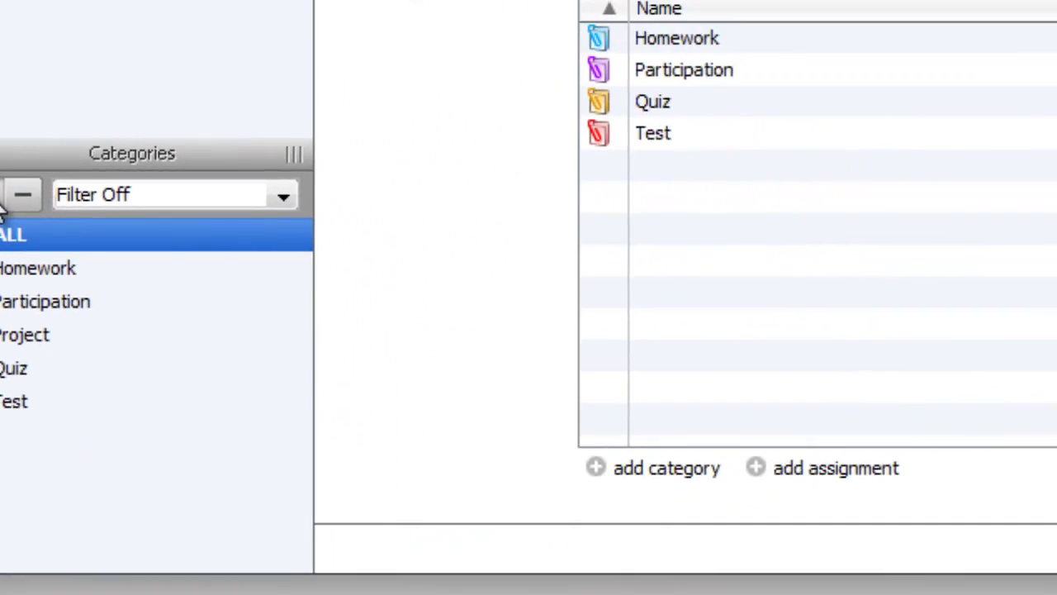
Start a new assignment category named Essay with abbreviation Essay.
{"action": "left_click", "coordinate": [37, 70]}
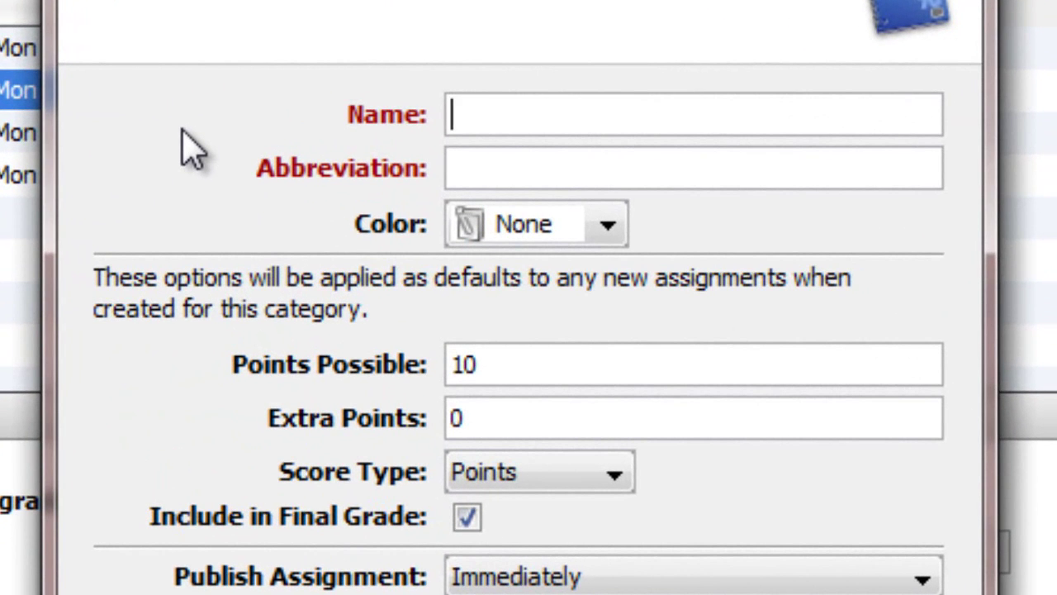
{"action": "type", "text": "Essay"}
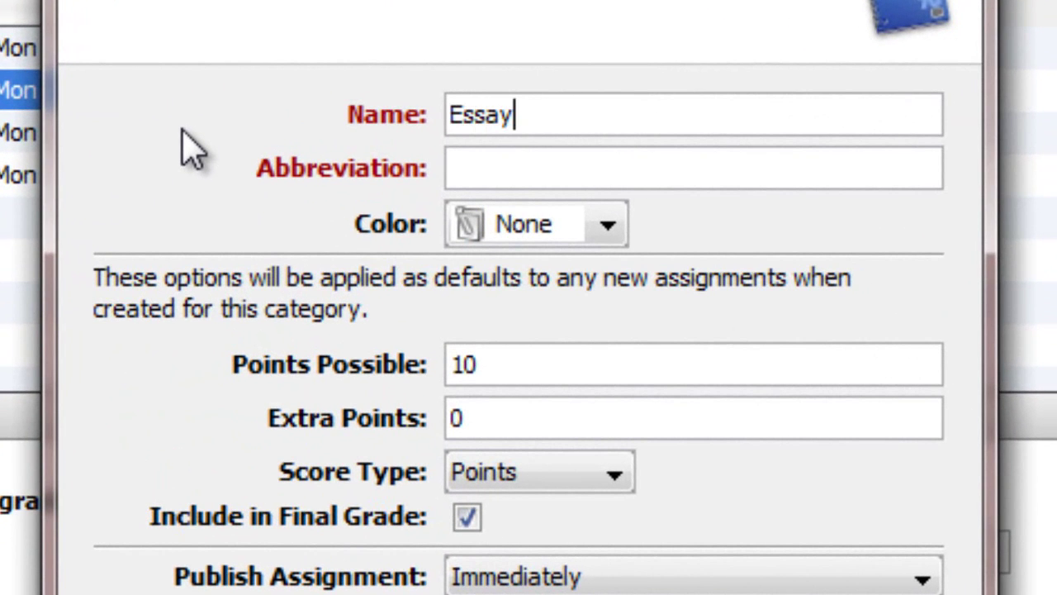
{"action": "key", "text": "Tab"}
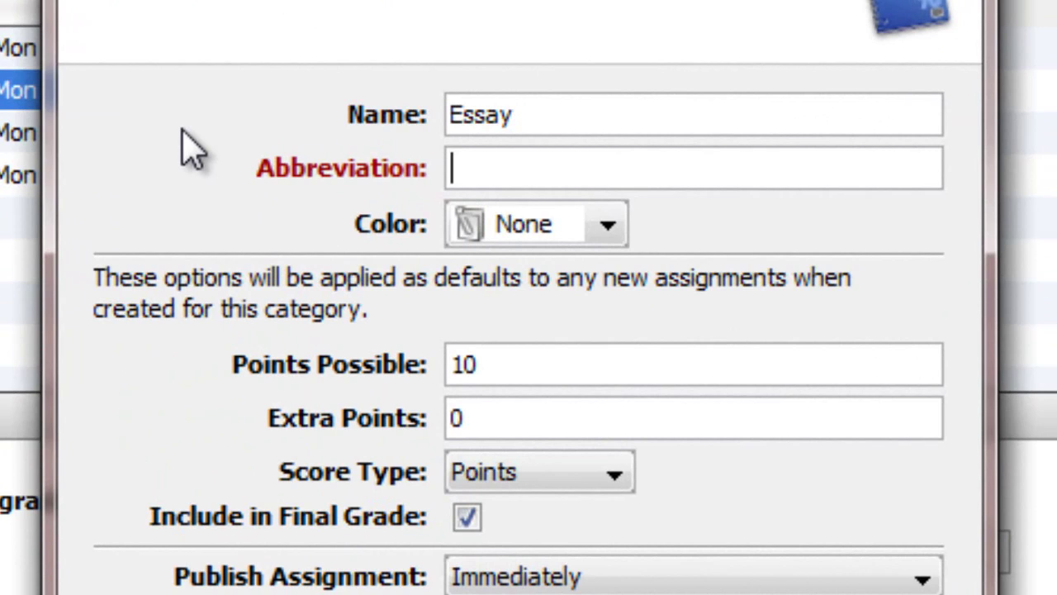
{"action": "type", "text": "Essay"}
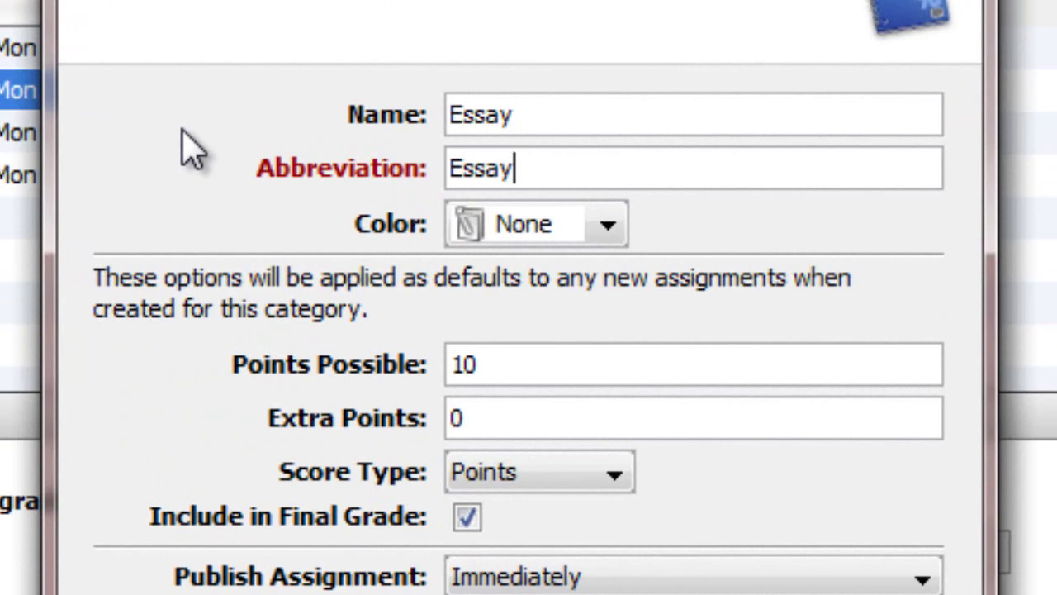
Give Essay 100 points possible, 10 extra points and Percentage score type.
{"action": "double_click", "coordinate": [519, 366]}
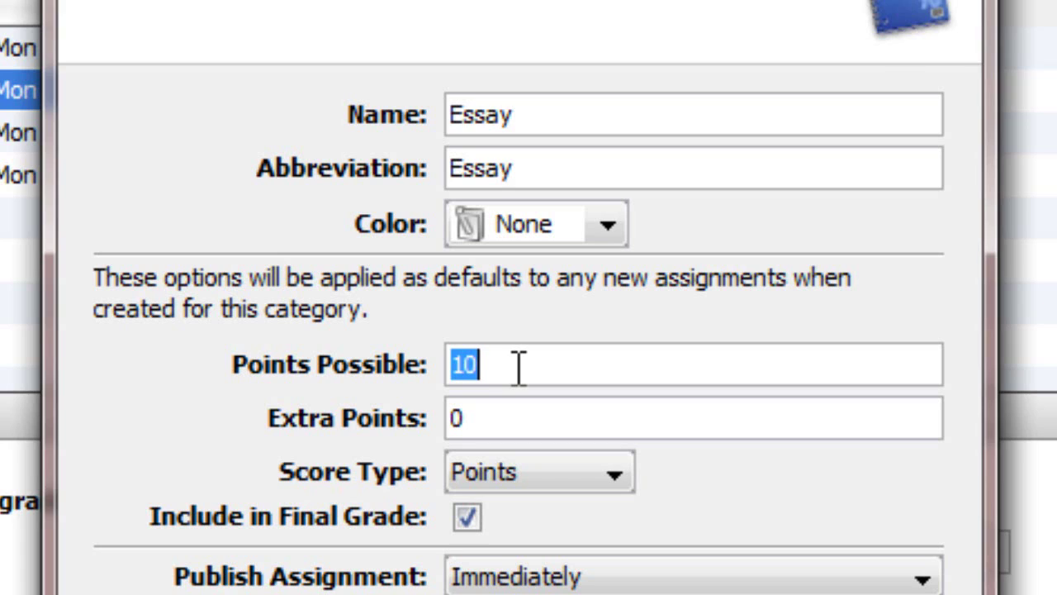
{"action": "type", "text": "1"}
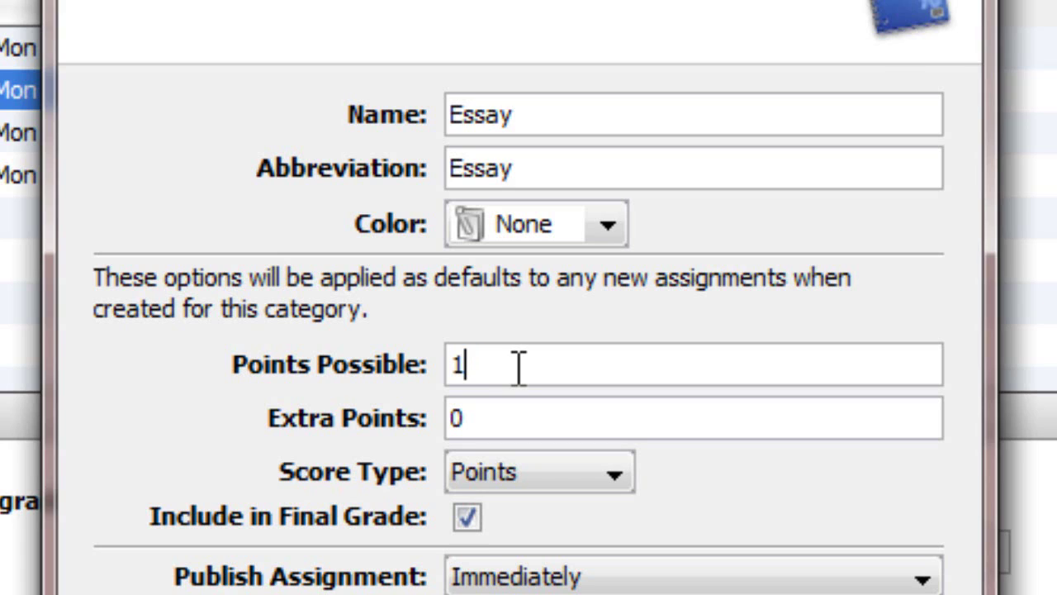
{"action": "type", "text": "00"}
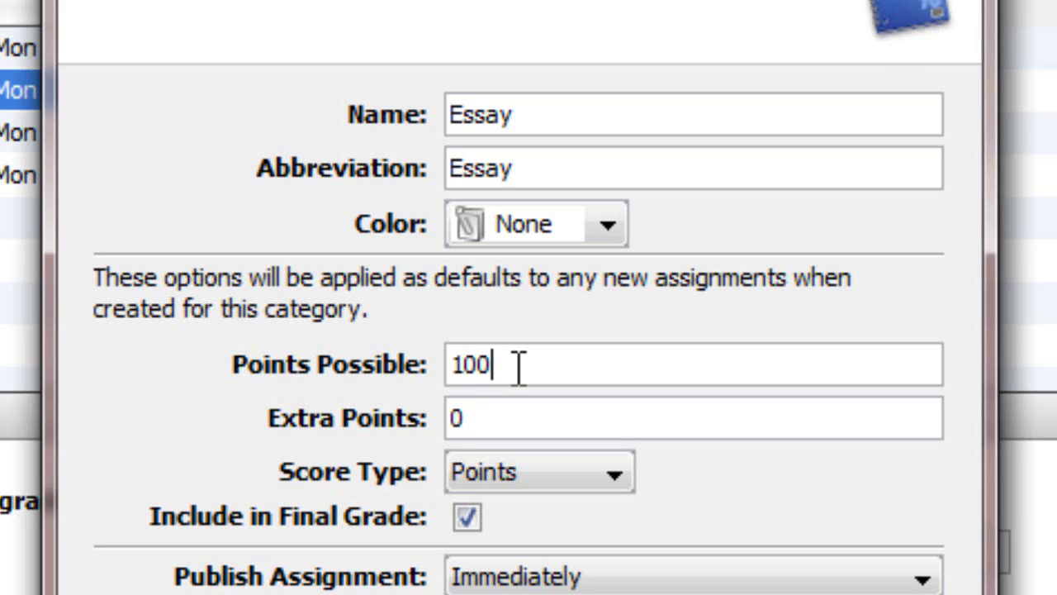
{"action": "key", "text": "Tab"}
{"action": "type", "text": "10"}
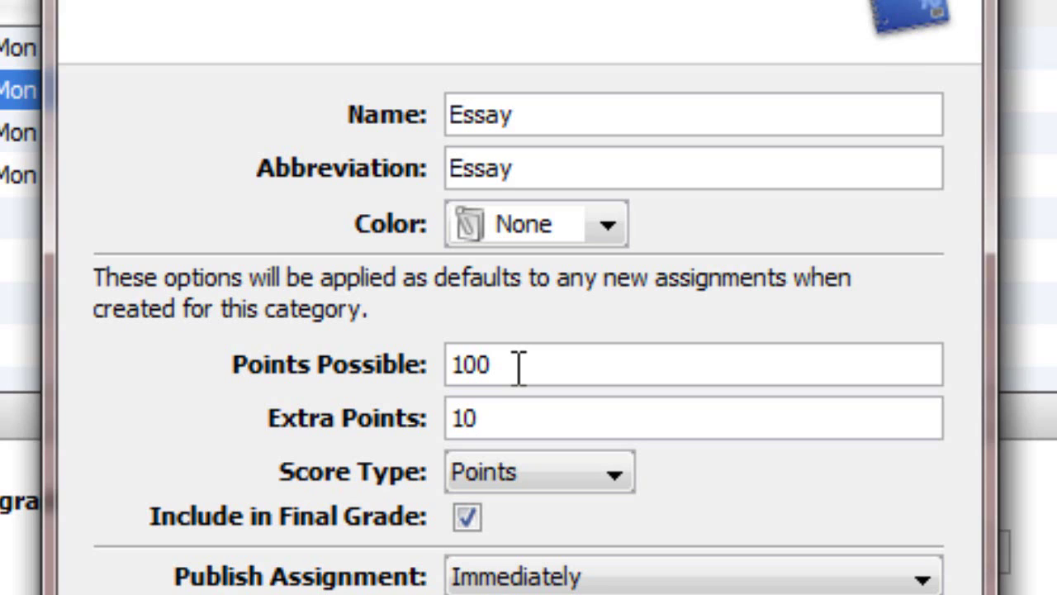
{"action": "left_click", "coordinate": [548, 484]}
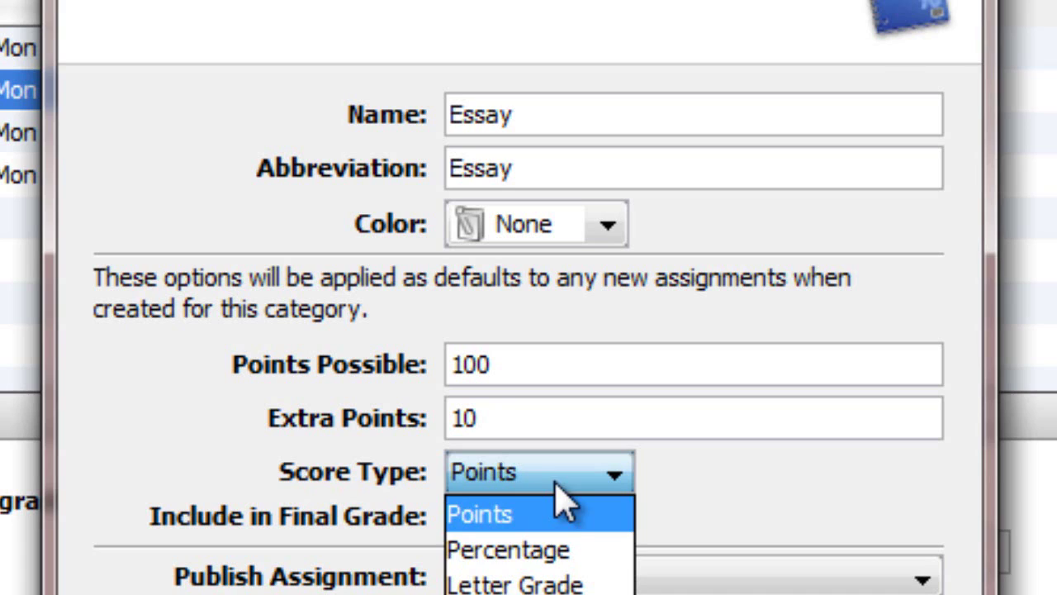
{"action": "left_click", "coordinate": [545, 551]}
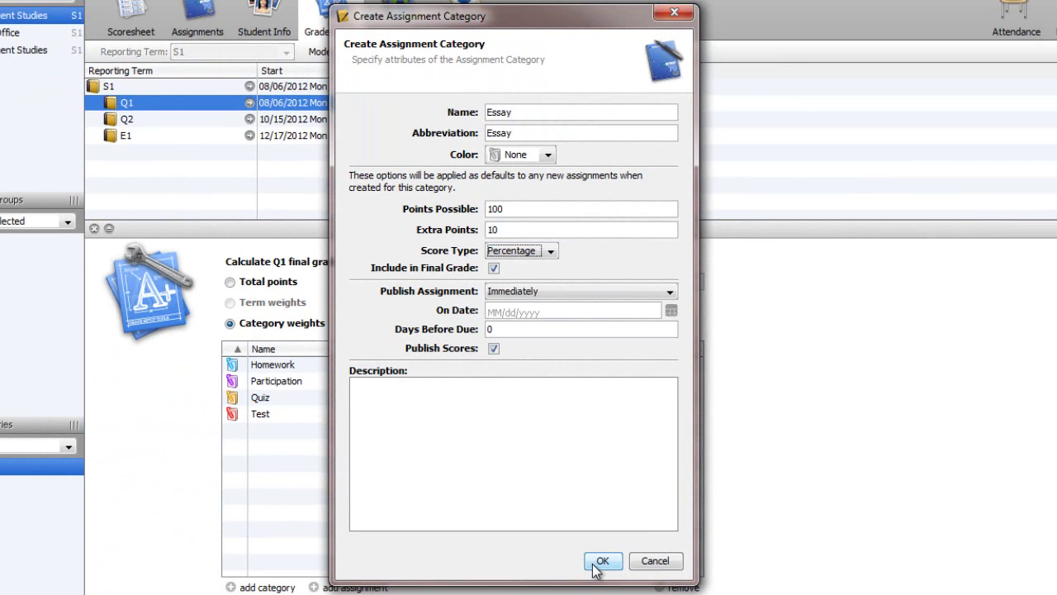
Discard the new Essay category and start copying the Q1 final-grade setup.
{"action": "left_click", "coordinate": [658, 562]}
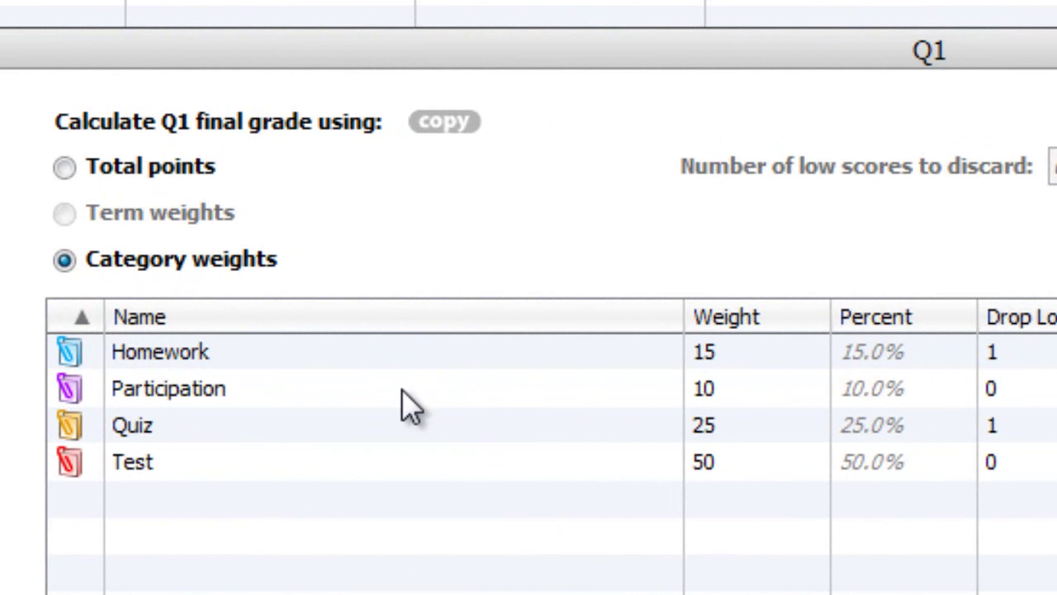
{"action": "left_click", "coordinate": [438, 124]}
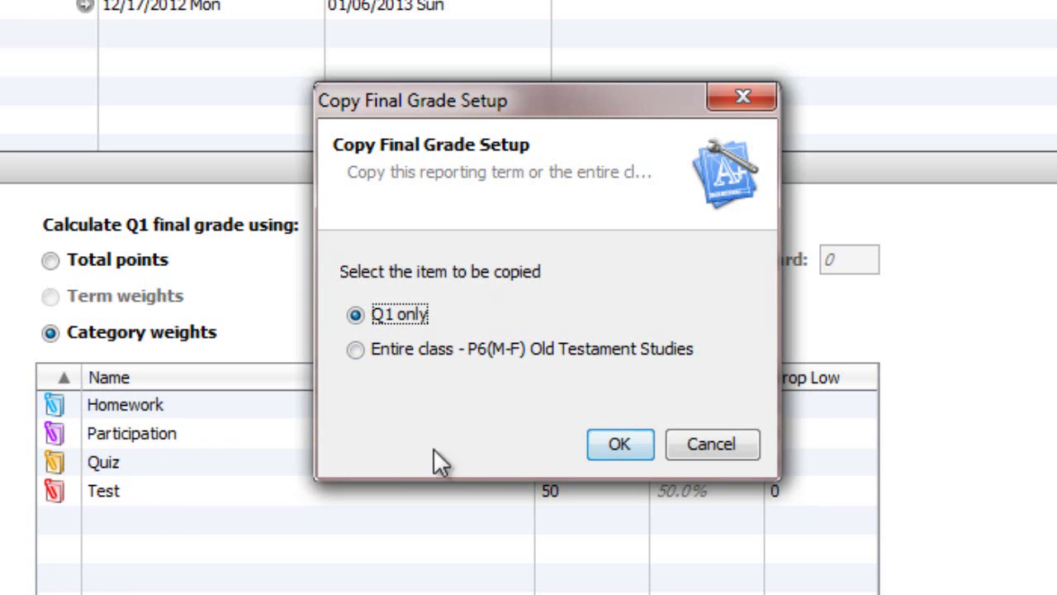
Copy Q1's weights (Homework 15, Participation 10, Quiz 25, Test 50) to Q2, then view Q2 to verify.
{"action": "left_click", "coordinate": [602, 442]}
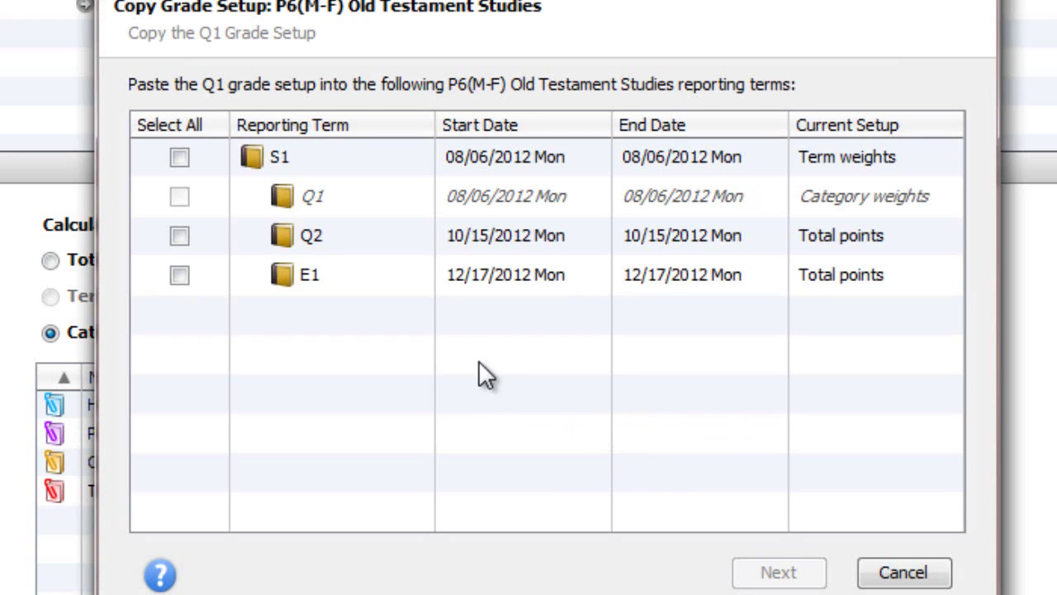
{"action": "left_click", "coordinate": [178, 236]}
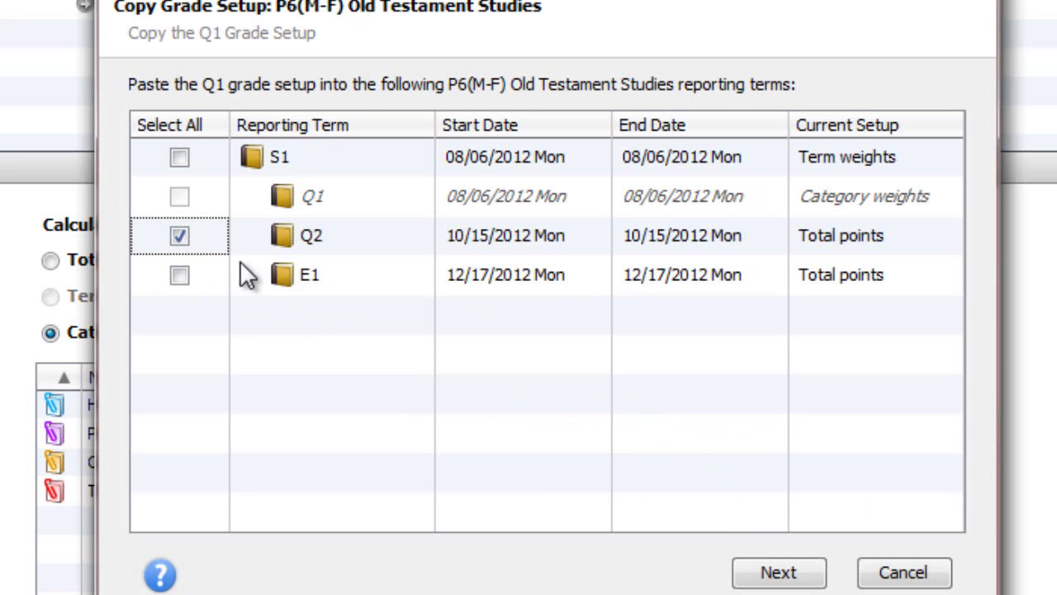
{"action": "left_click", "coordinate": [779, 573]}
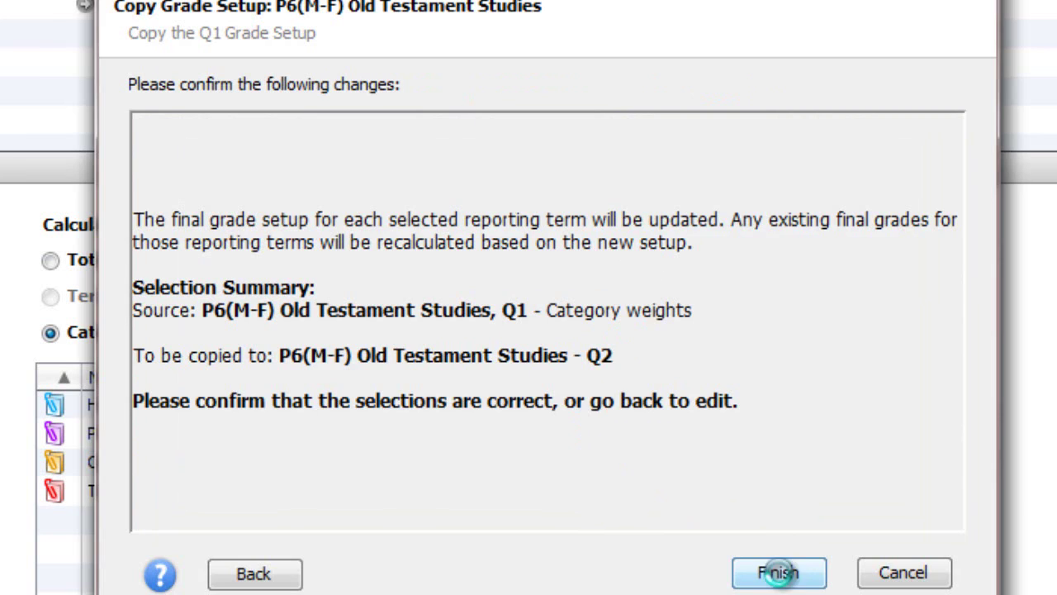
{"action": "left_click", "coordinate": [779, 572]}
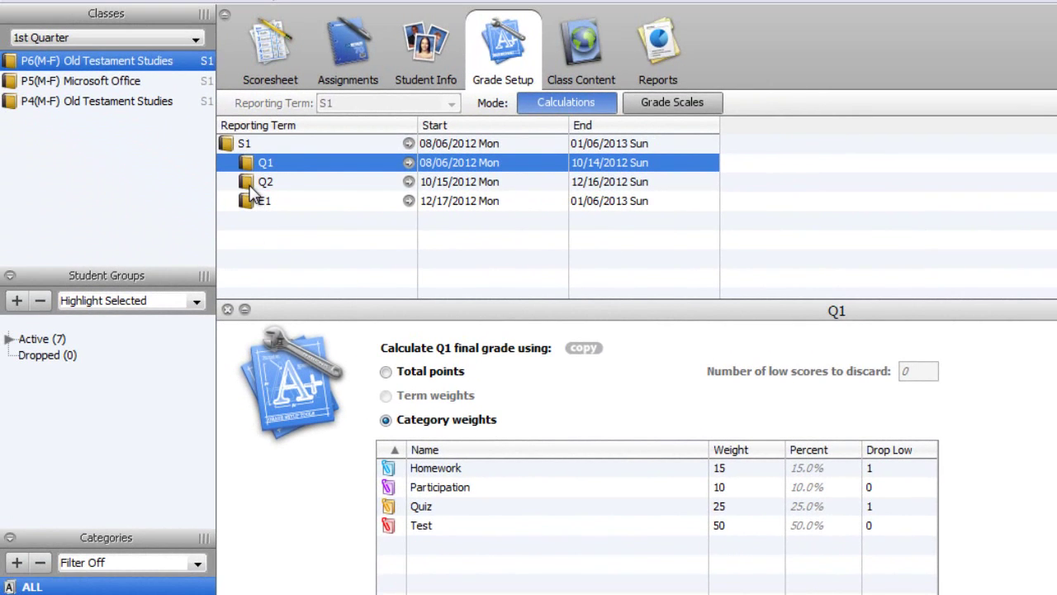
{"action": "left_click", "coordinate": [252, 187]}
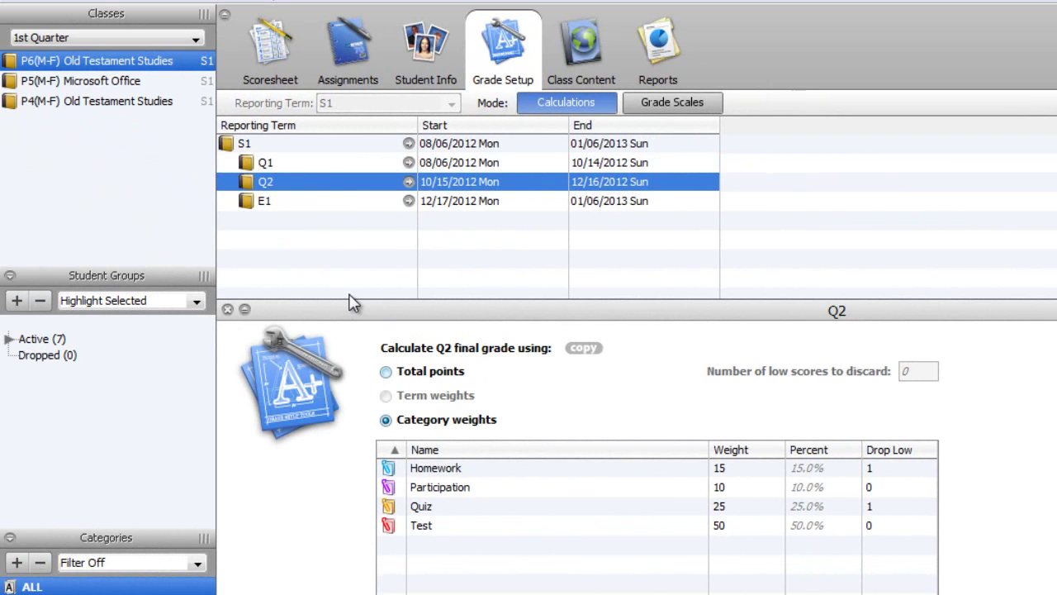
Copy the entire P6(M-F) class grade setup to P4(M-F) Old Testament Studies.
{"action": "left_click", "coordinate": [256, 165]}
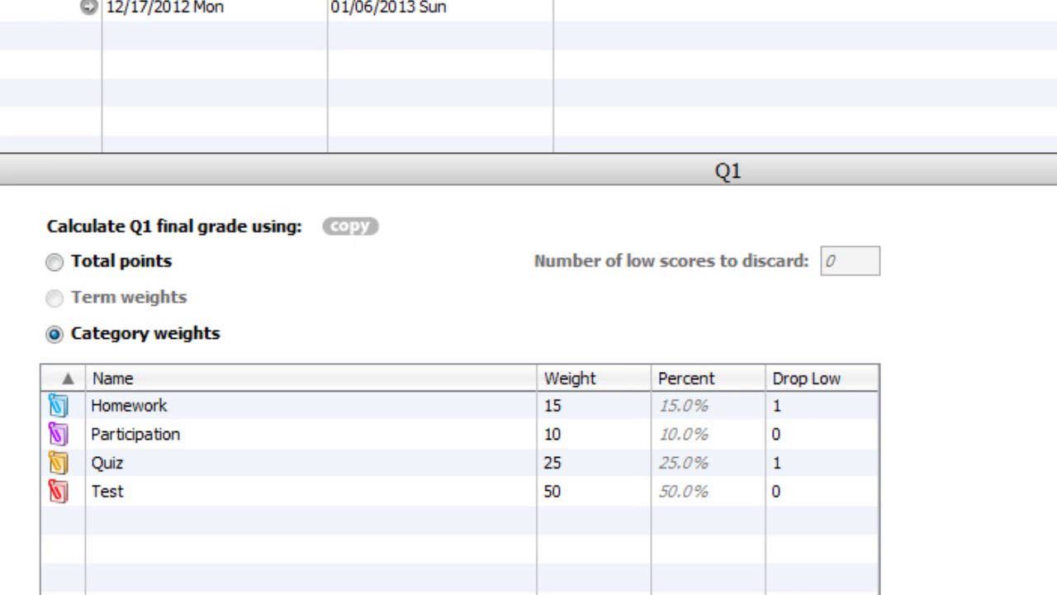
{"action": "left_click", "coordinate": [352, 227]}
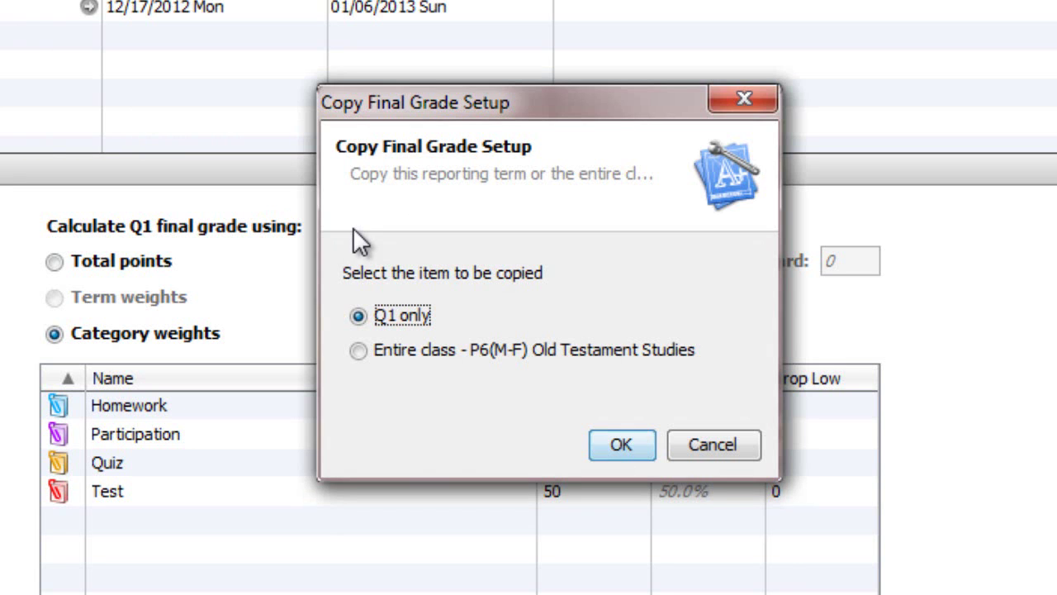
{"action": "left_click", "coordinate": [357, 354]}
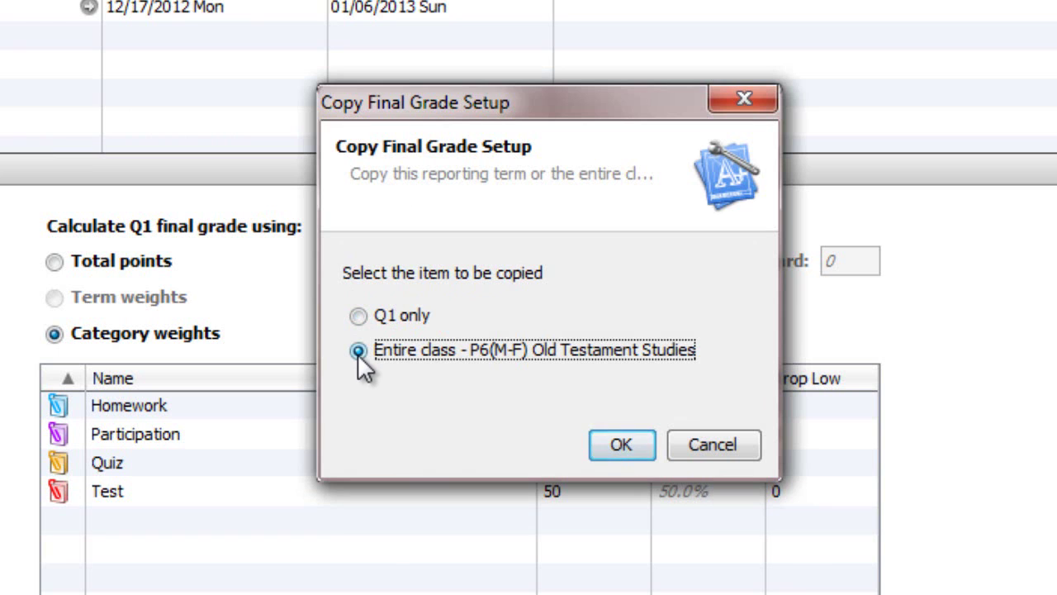
{"action": "left_click", "coordinate": [618, 444]}
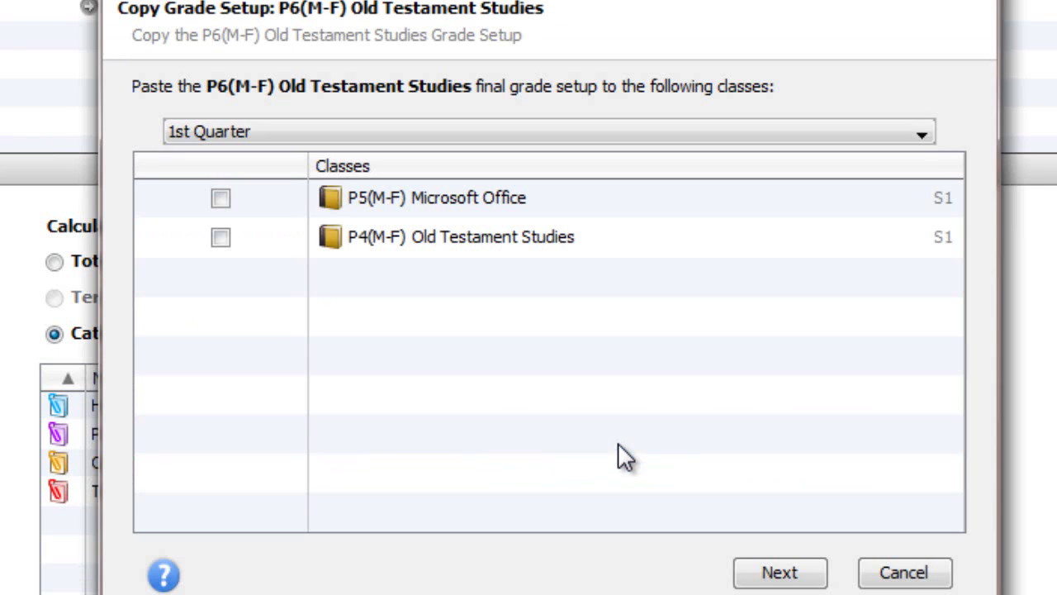
{"action": "left_click", "coordinate": [220, 239]}
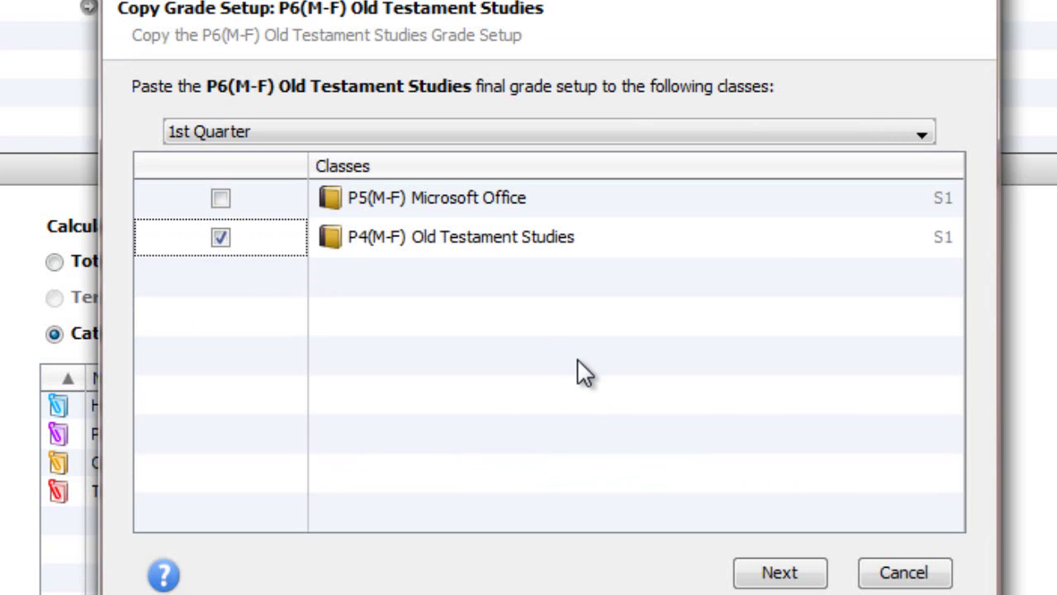
{"action": "left_click", "coordinate": [780, 573]}
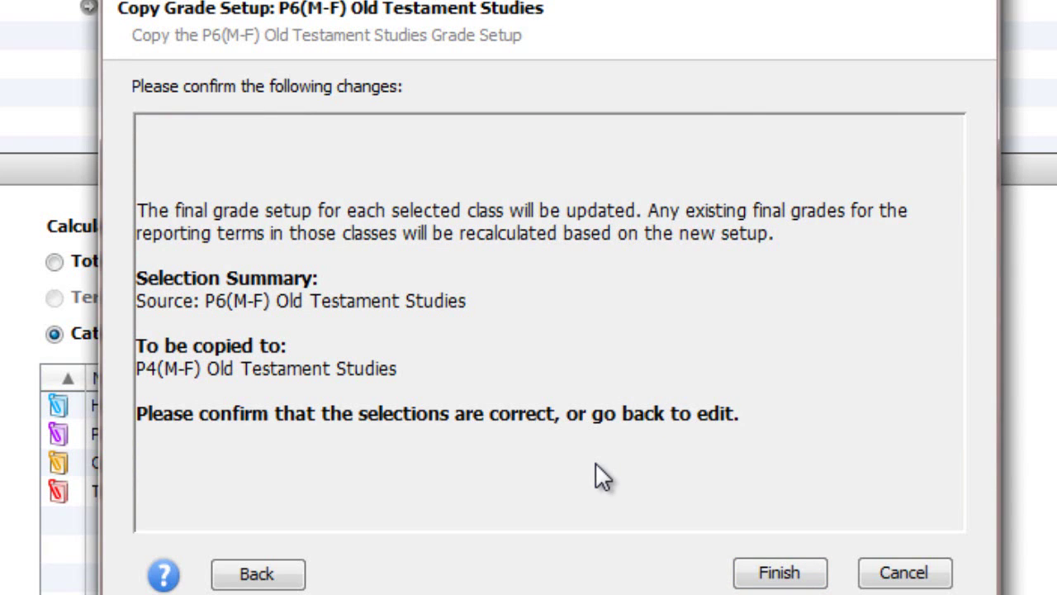
{"action": "left_click", "coordinate": [782, 573]}
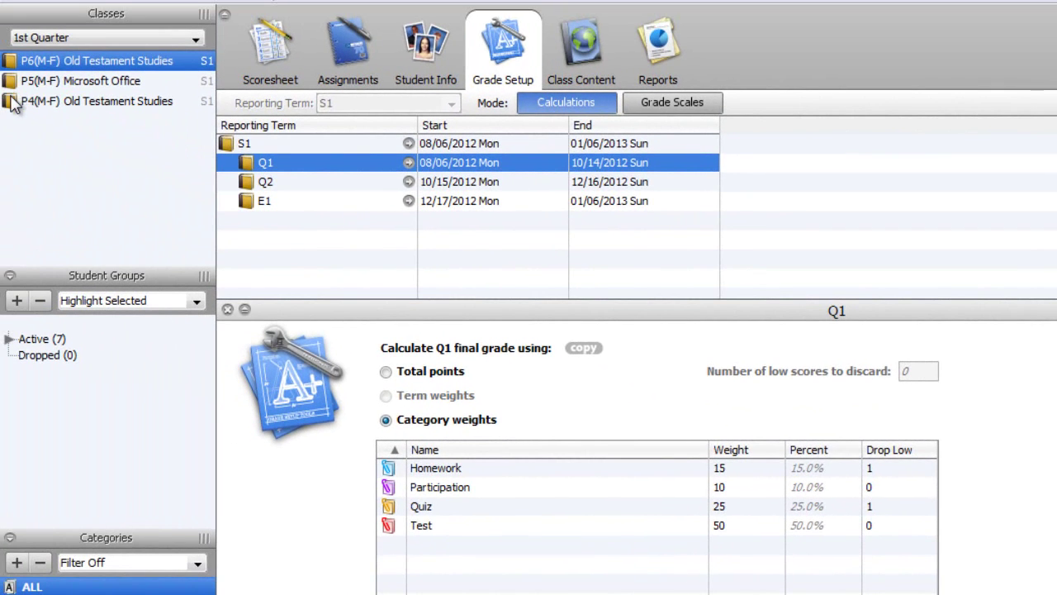
Open P4 and check S1's 45/45/10 term weights and the Q1 and Q2 category weights.
{"action": "left_click", "coordinate": [14, 105]}
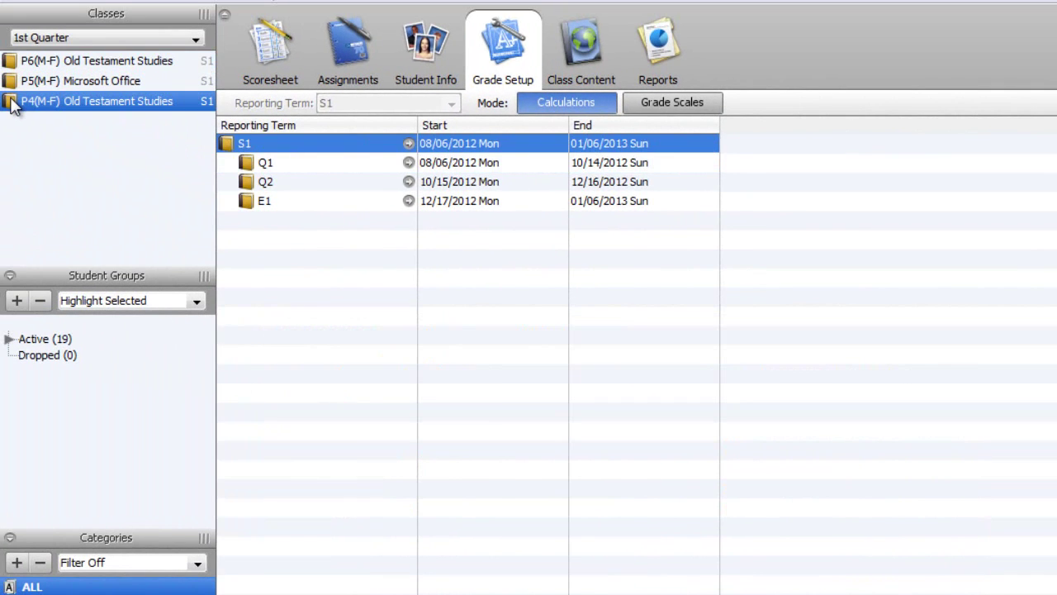
{"action": "double_click", "coordinate": [232, 149]}
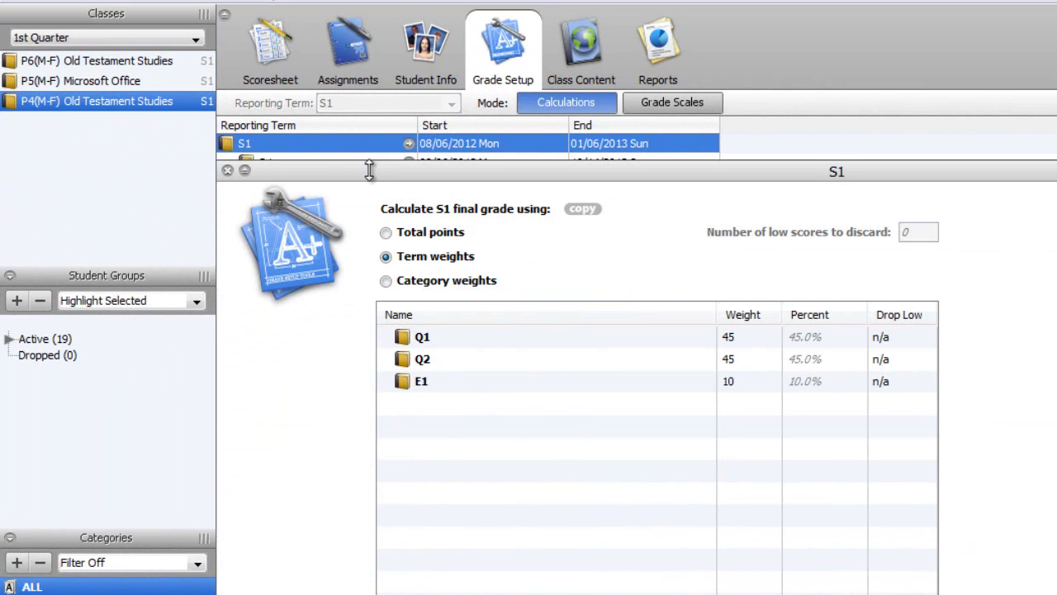
{"action": "left_click_drag", "start_coordinate": [369, 169], "coordinate": [378, 312]}
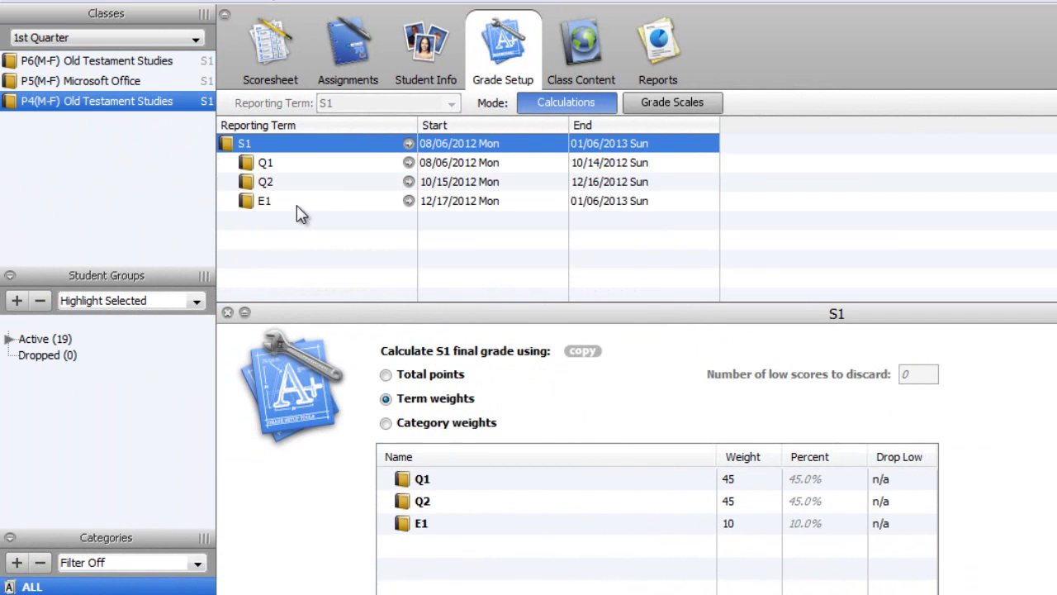
{"action": "left_click", "coordinate": [246, 165]}
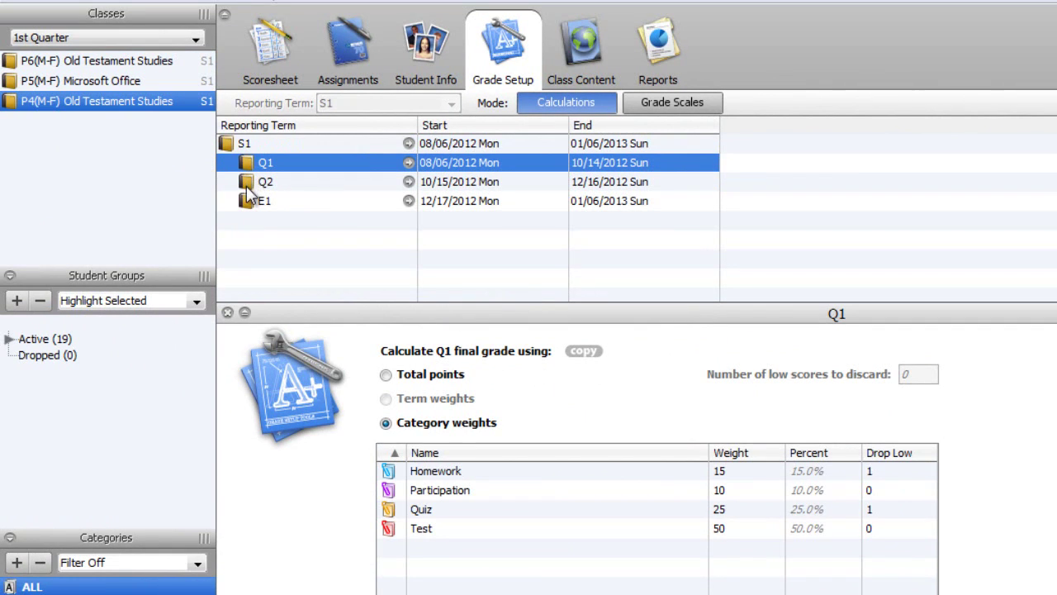
{"action": "left_click", "coordinate": [248, 187]}
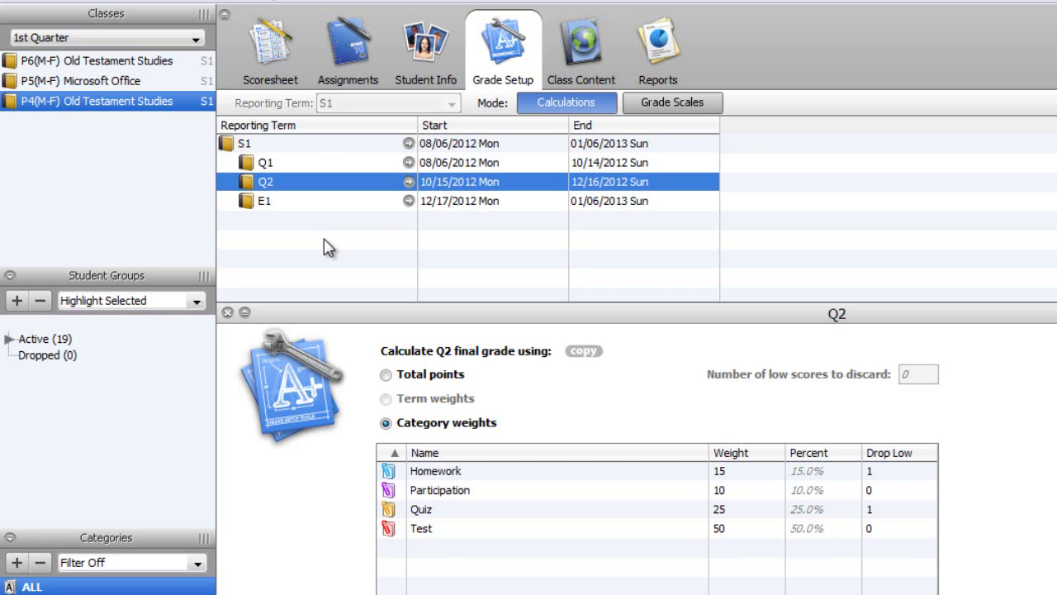
Add a description web link to the class site URL with link text 'Class website'.
{"action": "left_click", "coordinate": [584, 66]}
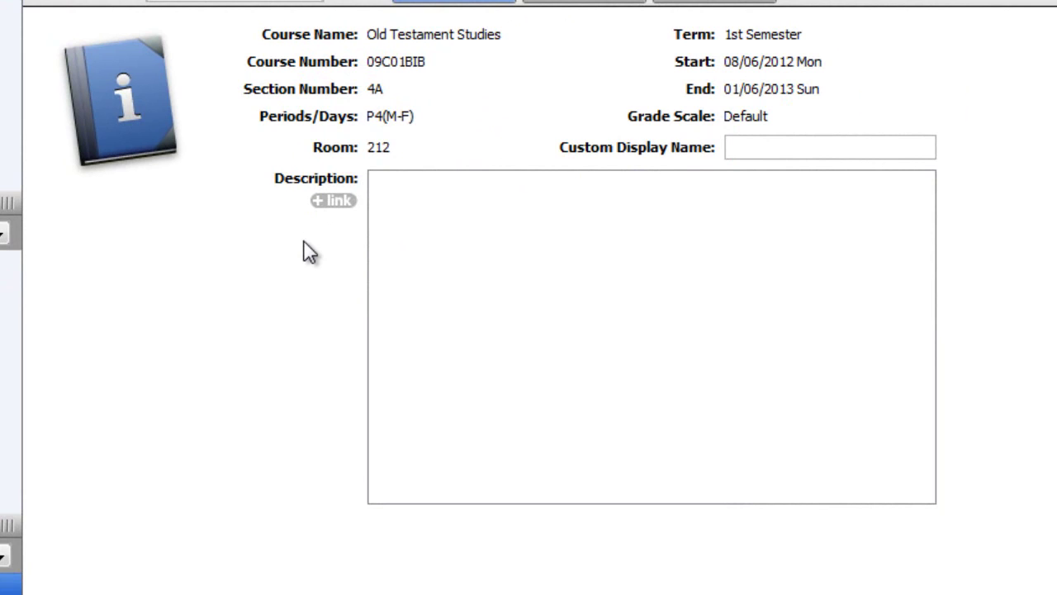
{"action": "left_click", "coordinate": [327, 202]}
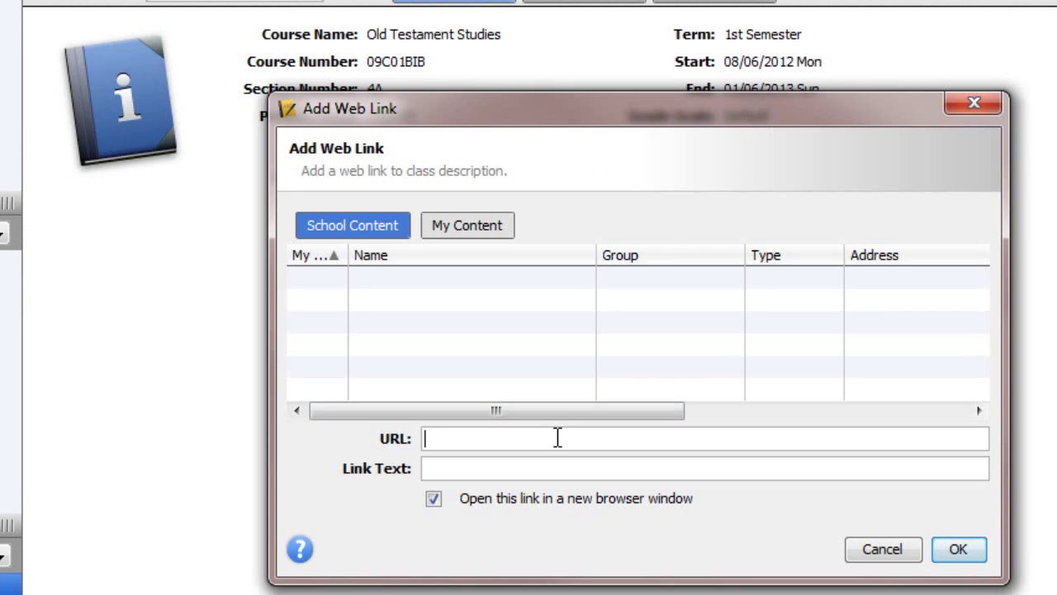
{"action": "type", "text": "ht"}
{"action": "type", "text": "tp://"}
{"action": "type", "text": "rodkirby"}
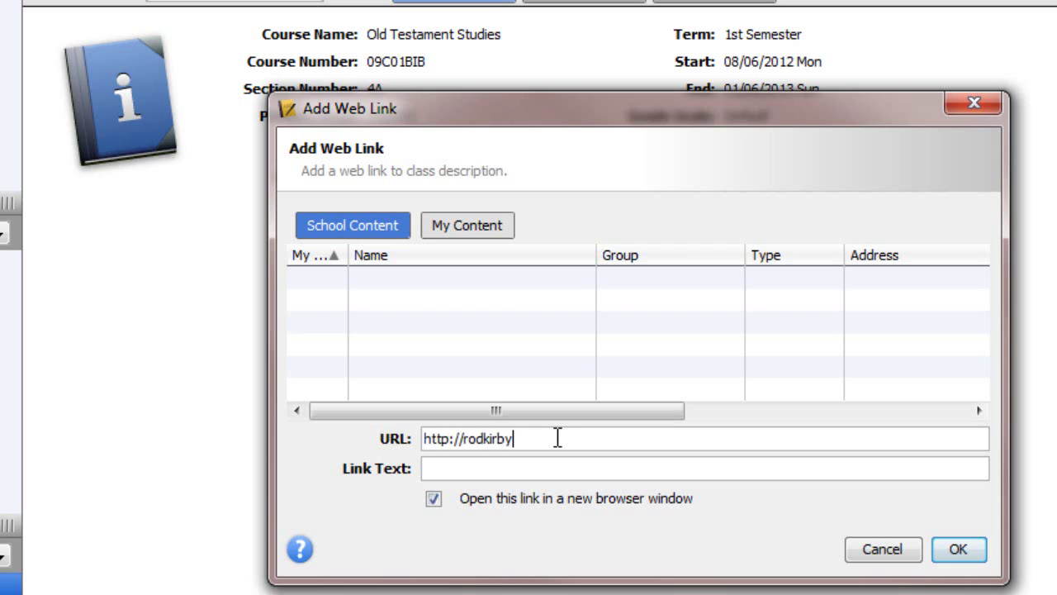
{"action": "type", "text": ".class"}
{"action": "type", "text": "tea.com"}
{"action": "type", "text": "Class "}
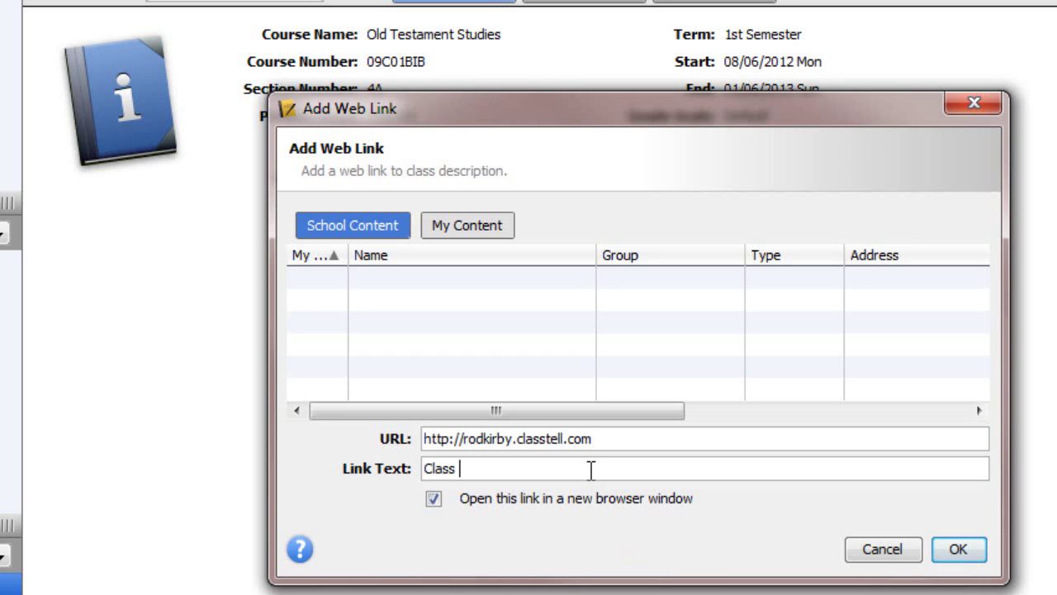
{"action": "type", "text": "websti"}
{"action": "key", "text": "BackSpace"}
{"action": "key", "text": "BackSpace"}
{"action": "type", "text": "ite"}
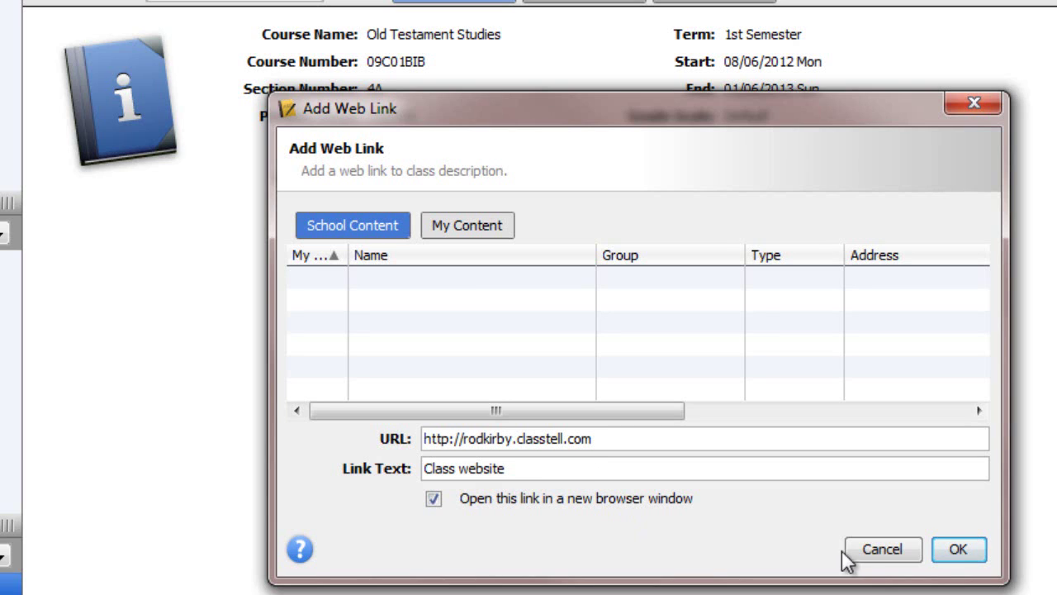
{"action": "left_click", "coordinate": [942, 552]}
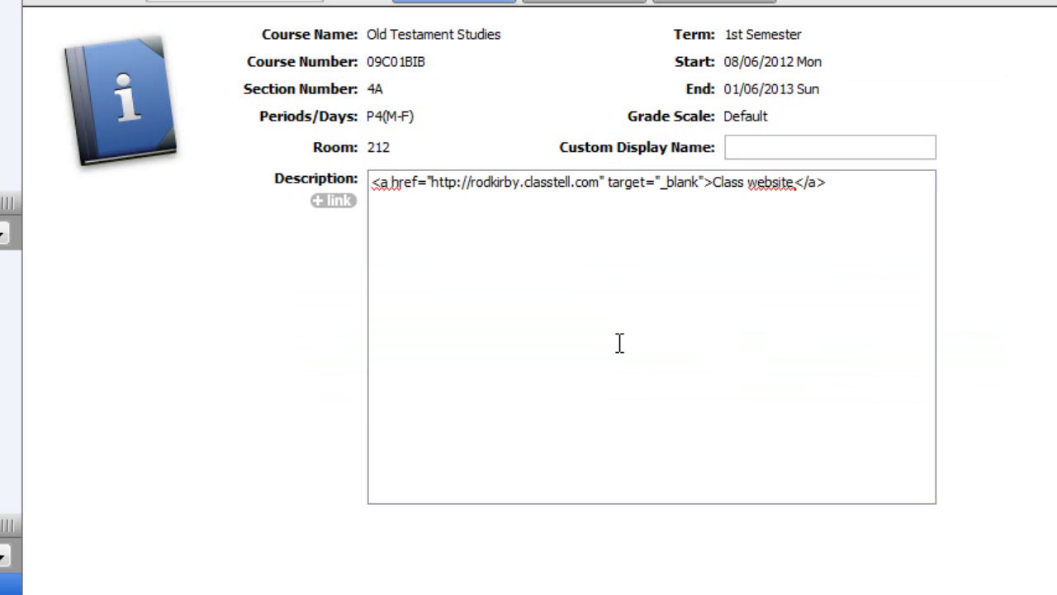